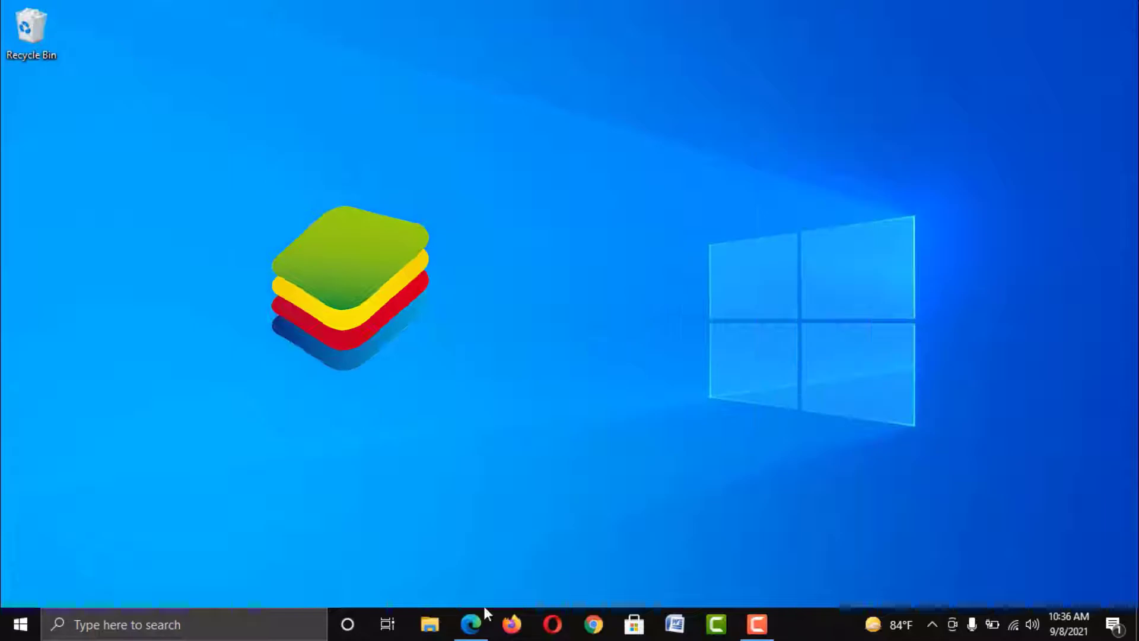
Switch to Microsoft Edge and read the related answers on the best and the No 1 emulator for PC.
{"action": "left_click", "coordinate": [472, 623]}
{"action": "scroll", "coordinate": [415, 356], "scroll_direction": "down", "scroll_amount": 5}
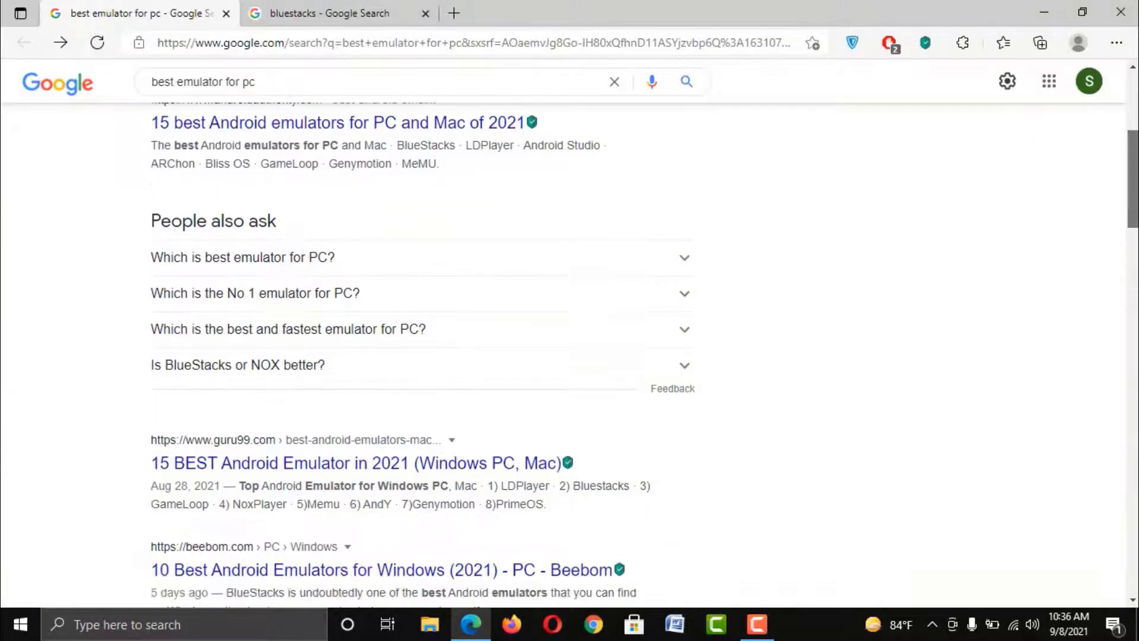
{"action": "left_click", "coordinate": [524, 261]}
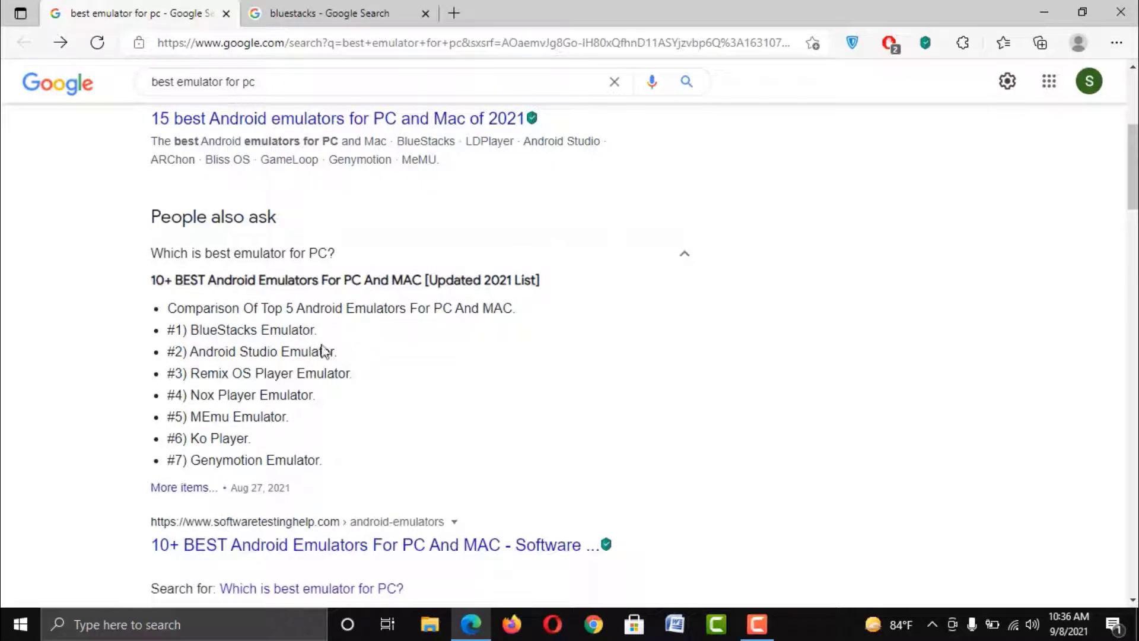
{"action": "left_click", "coordinate": [635, 269]}
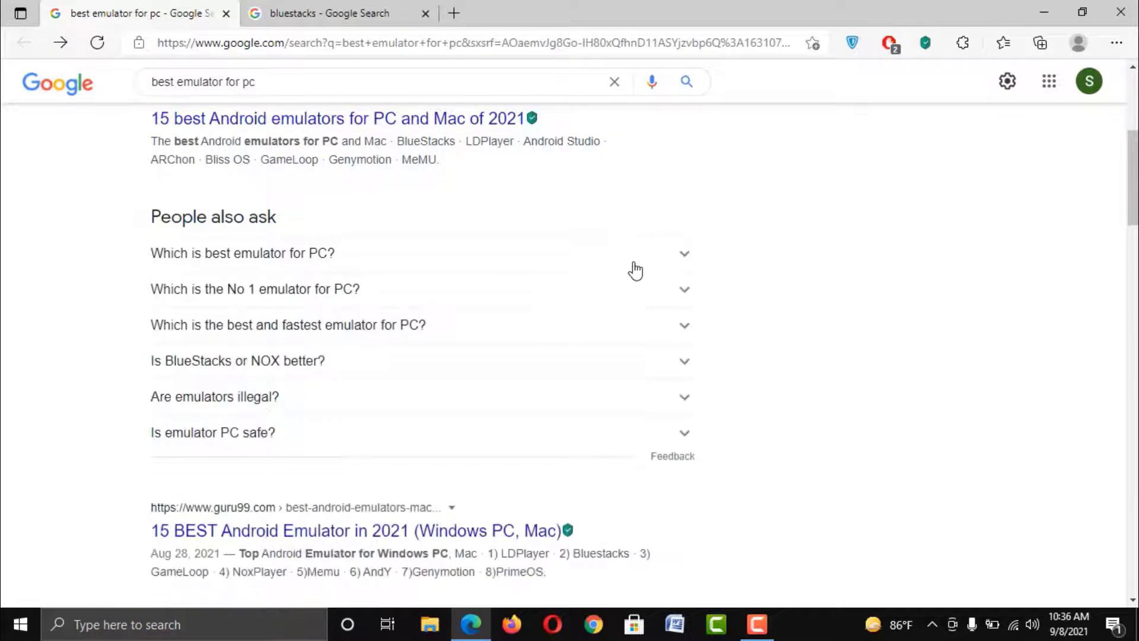
{"action": "left_click", "coordinate": [494, 295]}
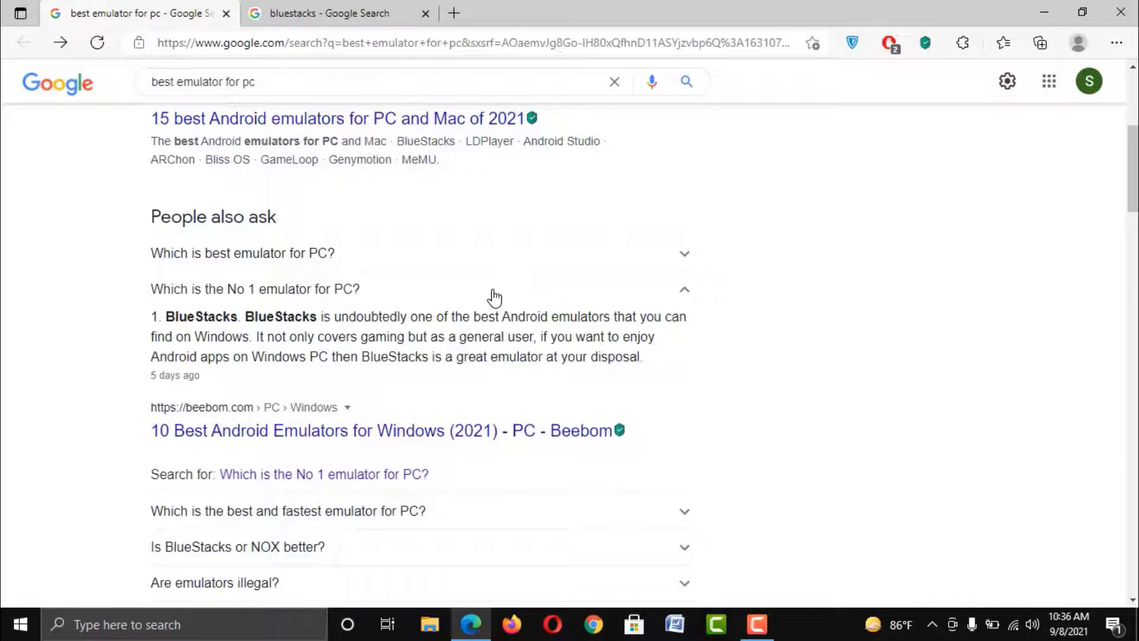
{"action": "left_click", "coordinate": [494, 297]}
Search Google for "best emulator for pc 2gb ram" and read which Android emulator suits 2GB RAM.
{"action": "left_click", "coordinate": [305, 89]}
{"action": "left_click", "coordinate": [305, 89]}
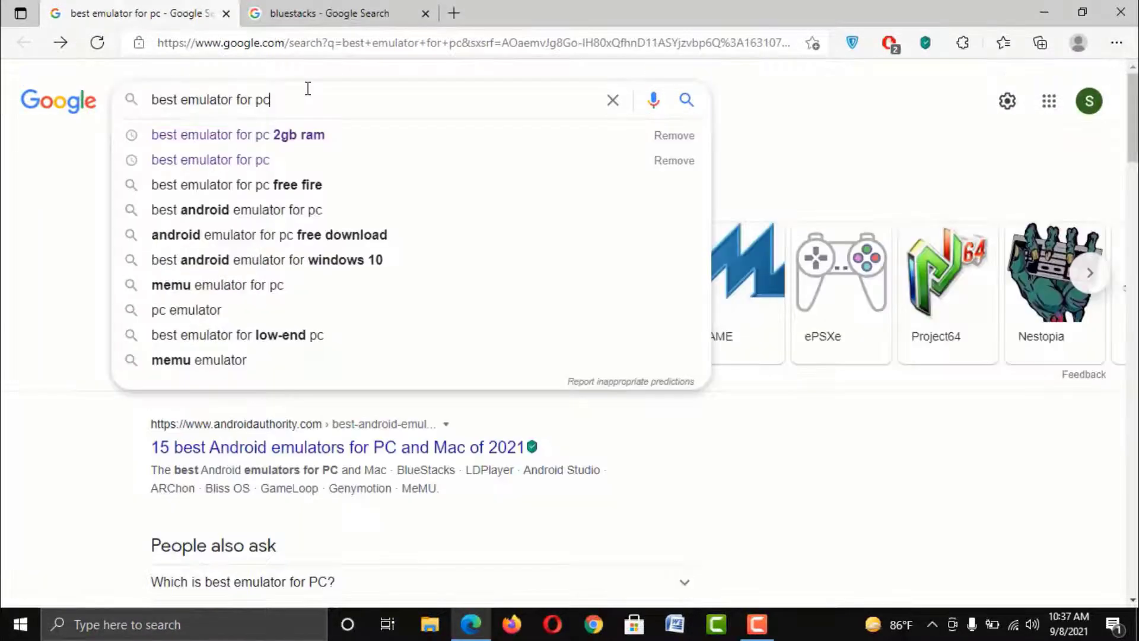
{"action": "left_click", "coordinate": [310, 136]}
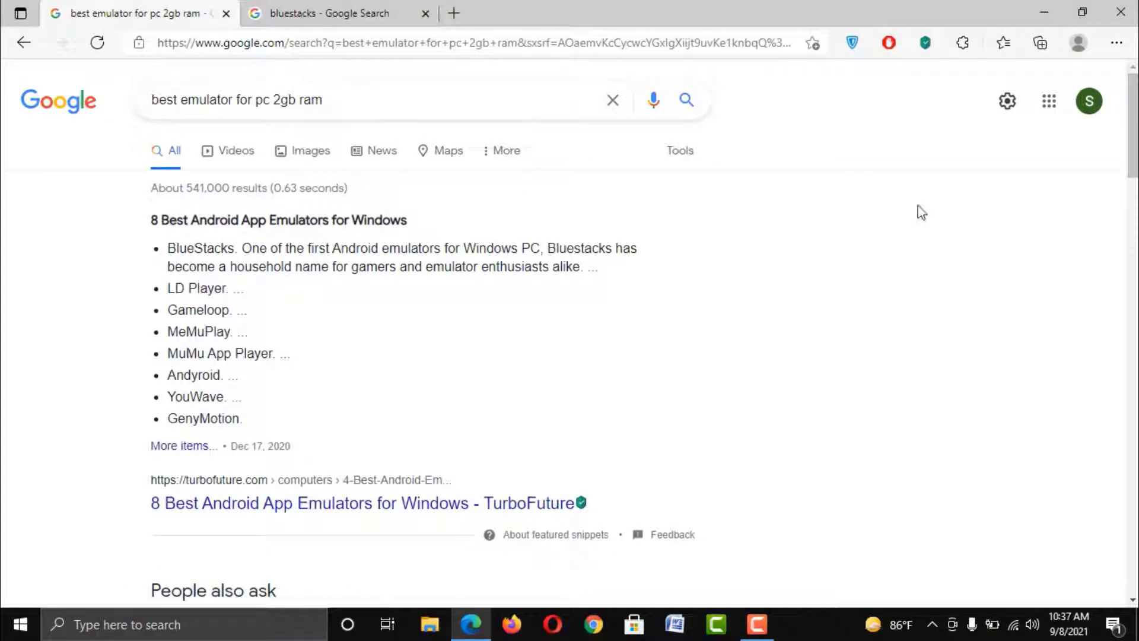
{"action": "scroll", "coordinate": [404, 415], "scroll_direction": "down", "scroll_amount": 3}
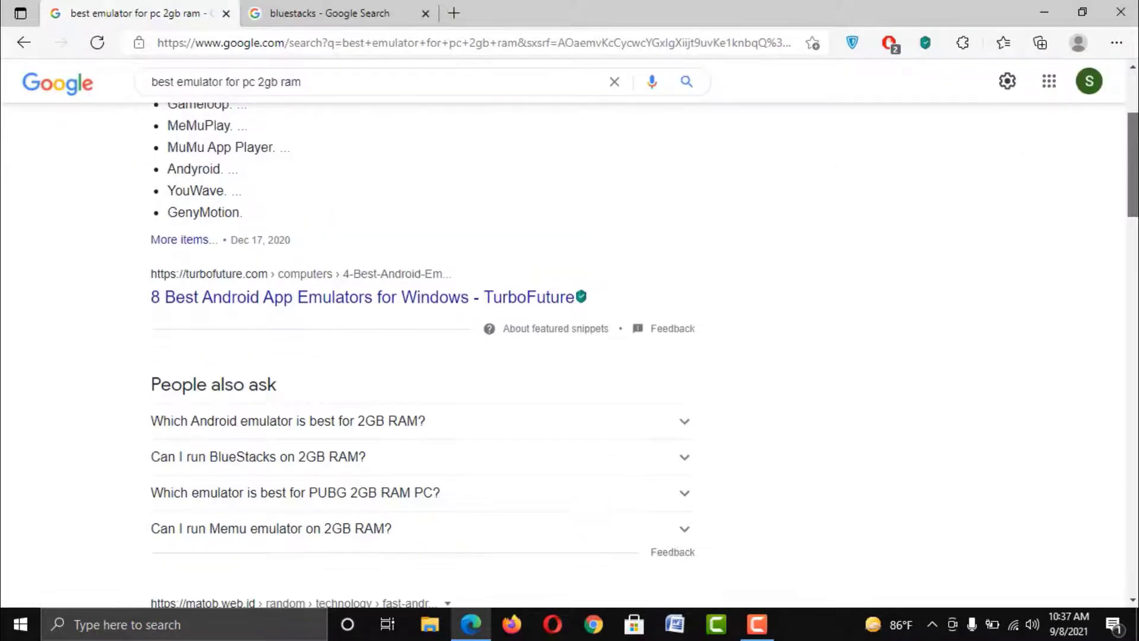
{"action": "left_click", "coordinate": [404, 415]}
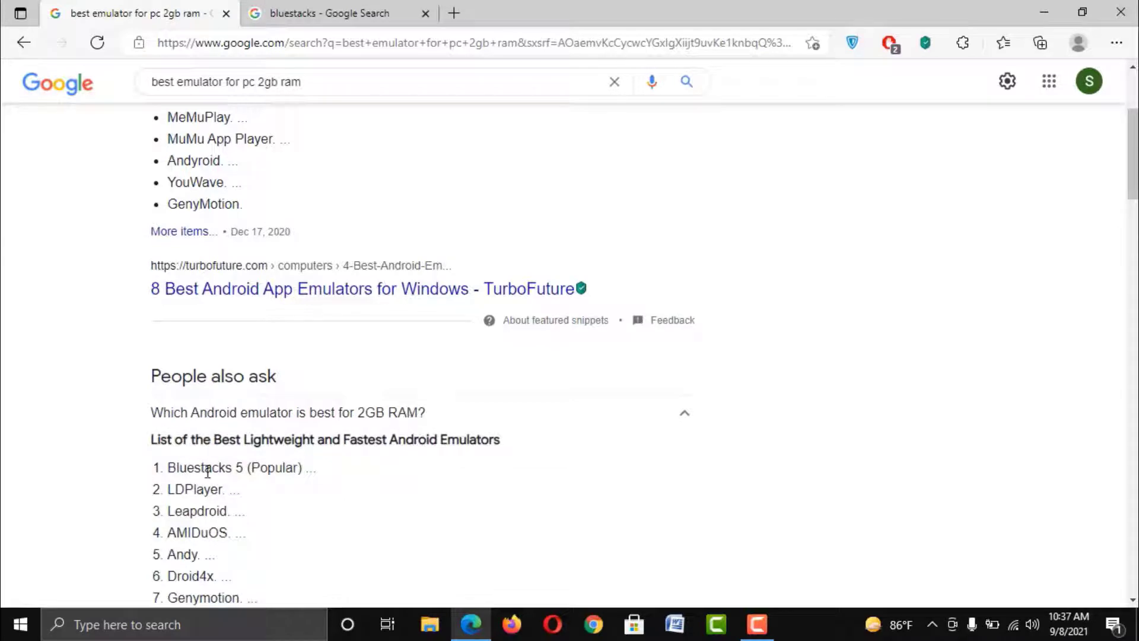
{"action": "scroll", "coordinate": [851, 298], "scroll_direction": "up", "scroll_amount": 3}
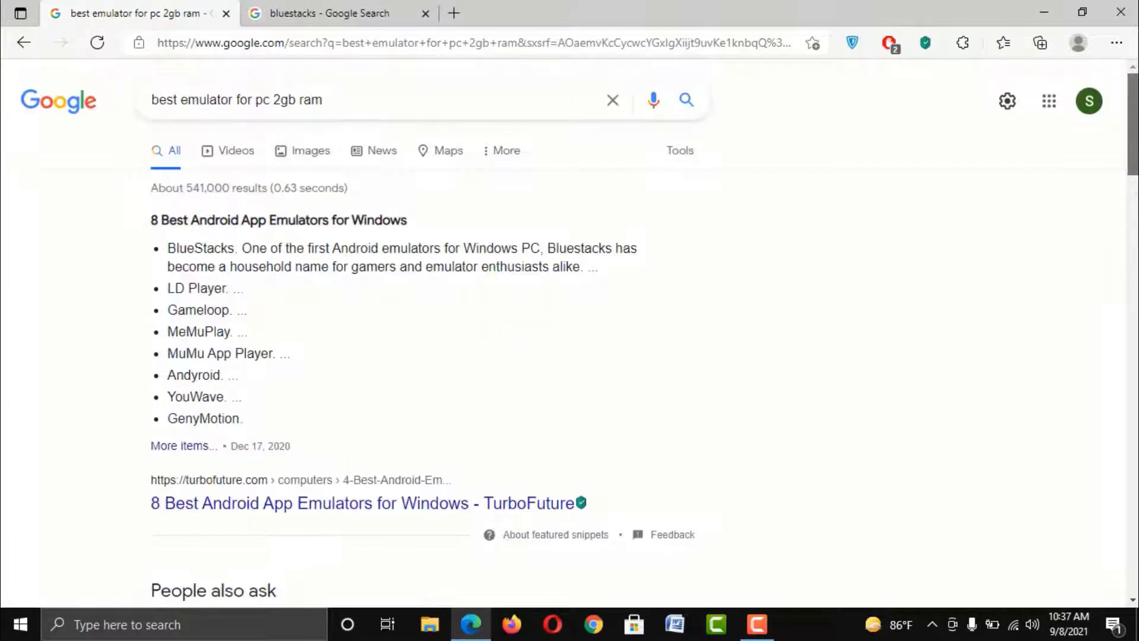
Open the official BlueStacks website from the bluestacks search results and look through its Shooter games.
{"action": "left_click", "coordinate": [296, 5]}
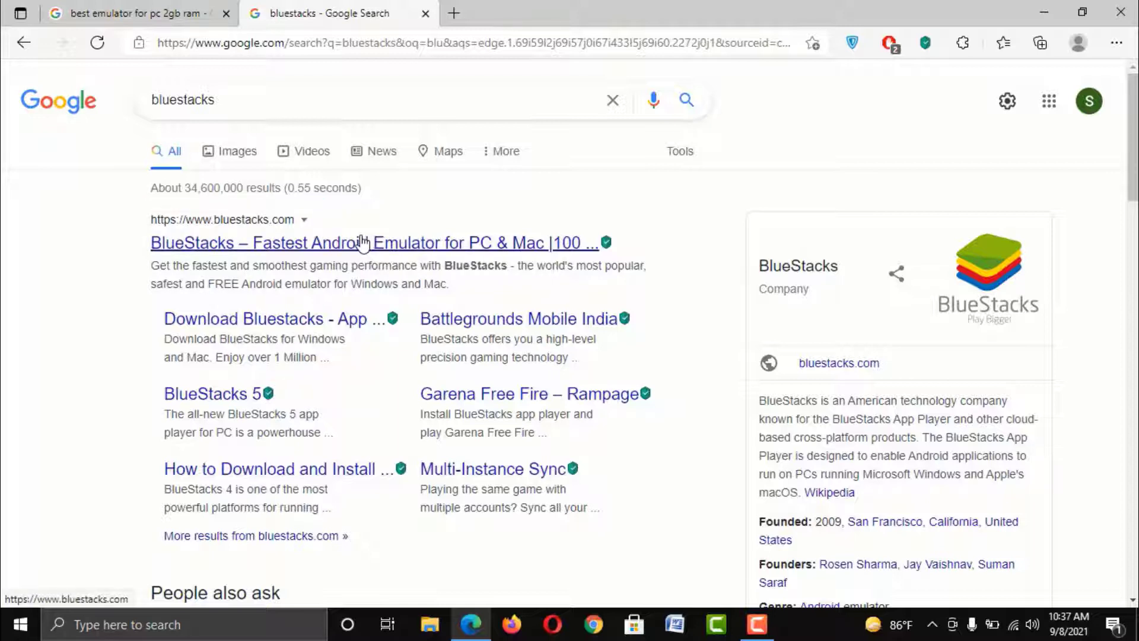
{"action": "left_click", "coordinate": [363, 243]}
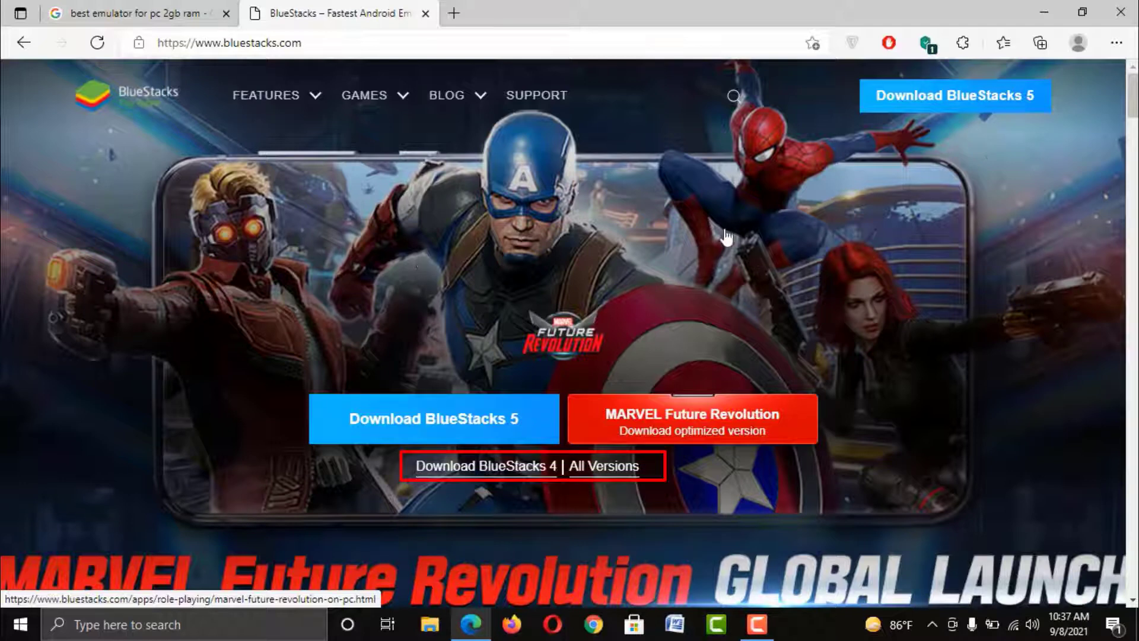
{"action": "scroll", "coordinate": [570, 332], "scroll_direction": "down", "scroll_amount": 1}
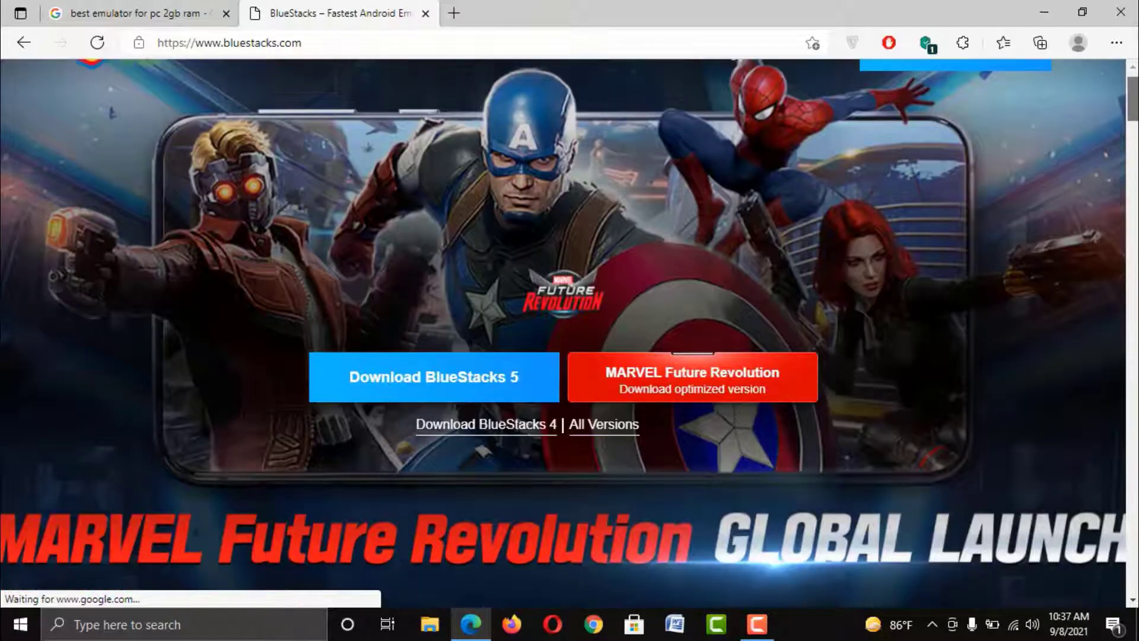
{"action": "scroll", "coordinate": [569, 333], "scroll_direction": "down", "scroll_amount": 10}
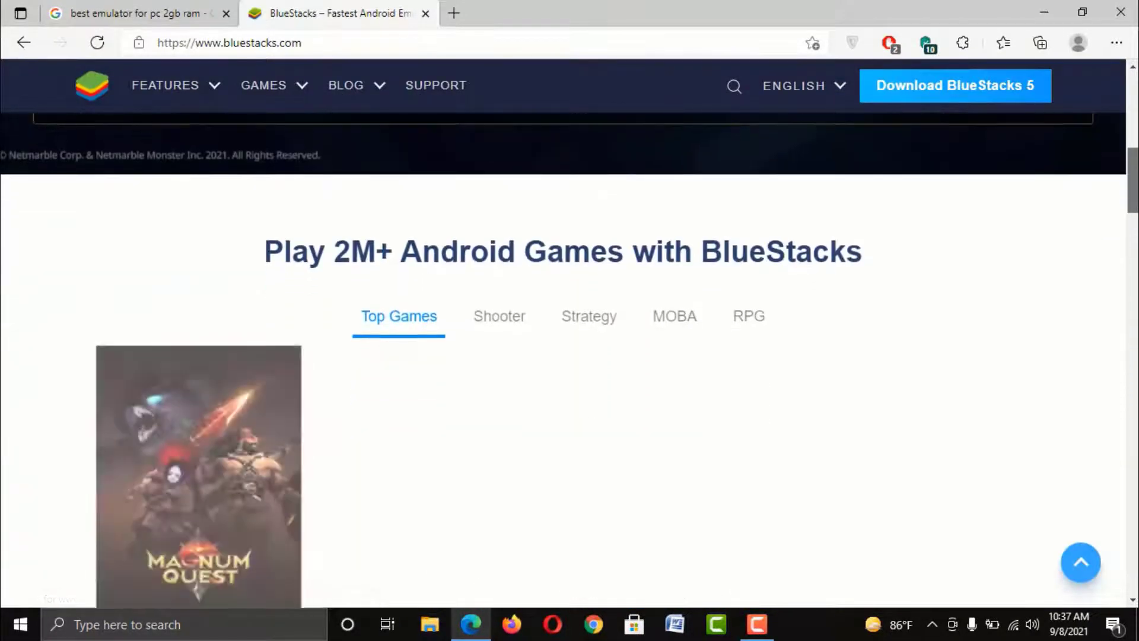
{"action": "scroll", "coordinate": [570, 333], "scroll_direction": "down", "scroll_amount": 4}
{"action": "scroll", "coordinate": [1012, 211], "scroll_direction": "up", "scroll_amount": 2}
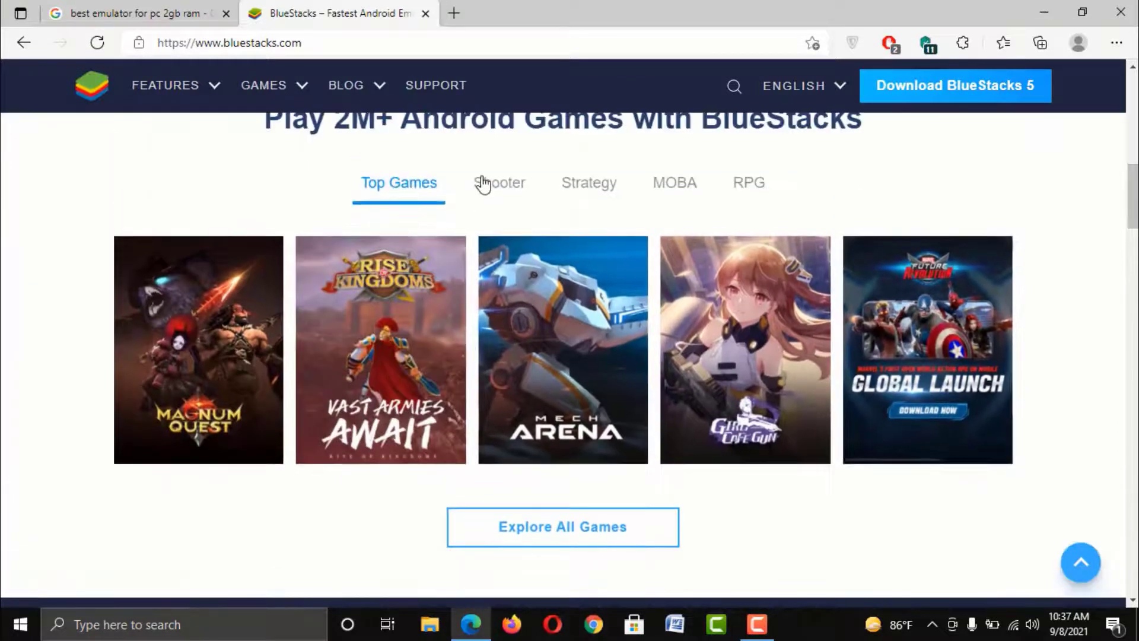
{"action": "left_click", "coordinate": [482, 184]}
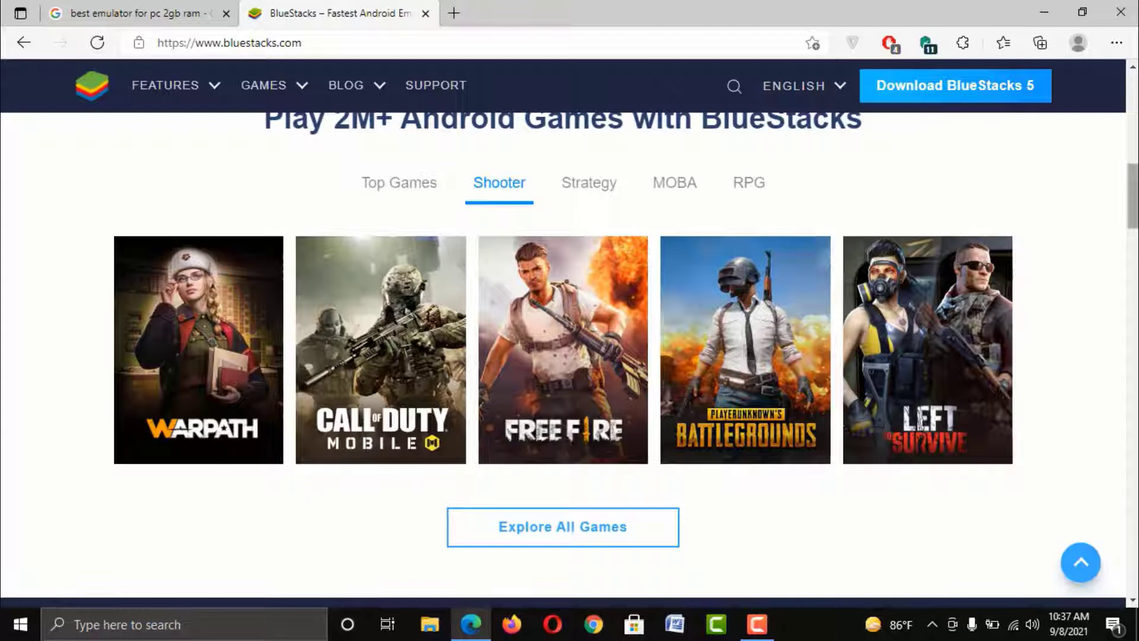
{"action": "scroll", "coordinate": [569, 356], "scroll_direction": "up", "scroll_amount": 6}
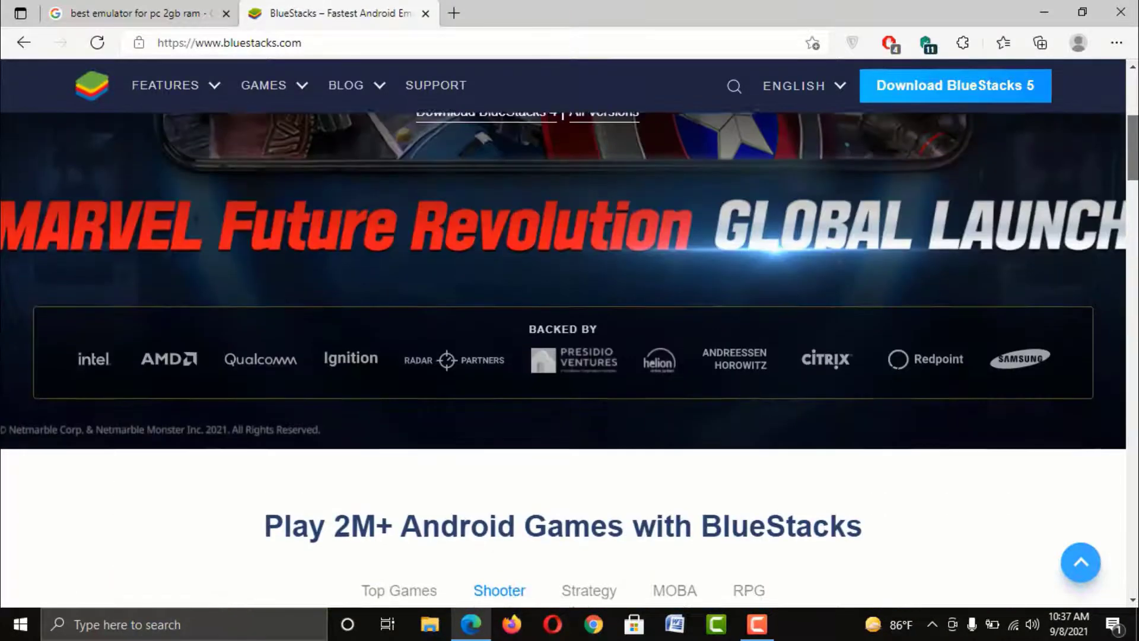
{"action": "scroll", "coordinate": [569, 332], "scroll_direction": "up", "scroll_amount": 5}
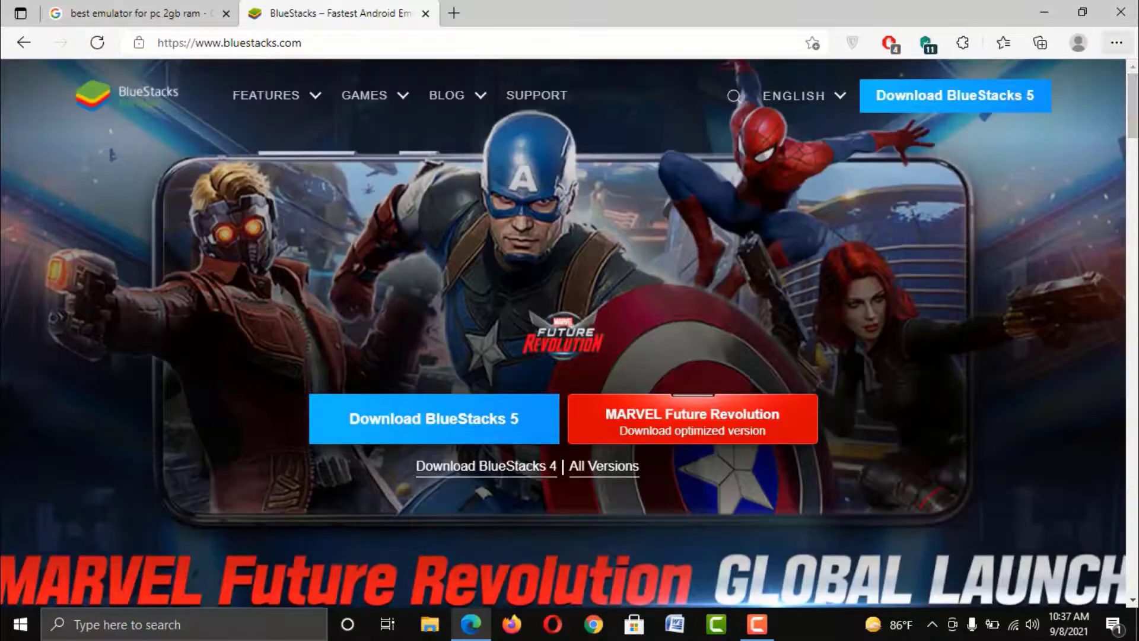
Download the BlueStacks 5 installer from the homepage and minimize the browser window.
{"action": "left_click", "coordinate": [406, 424]}
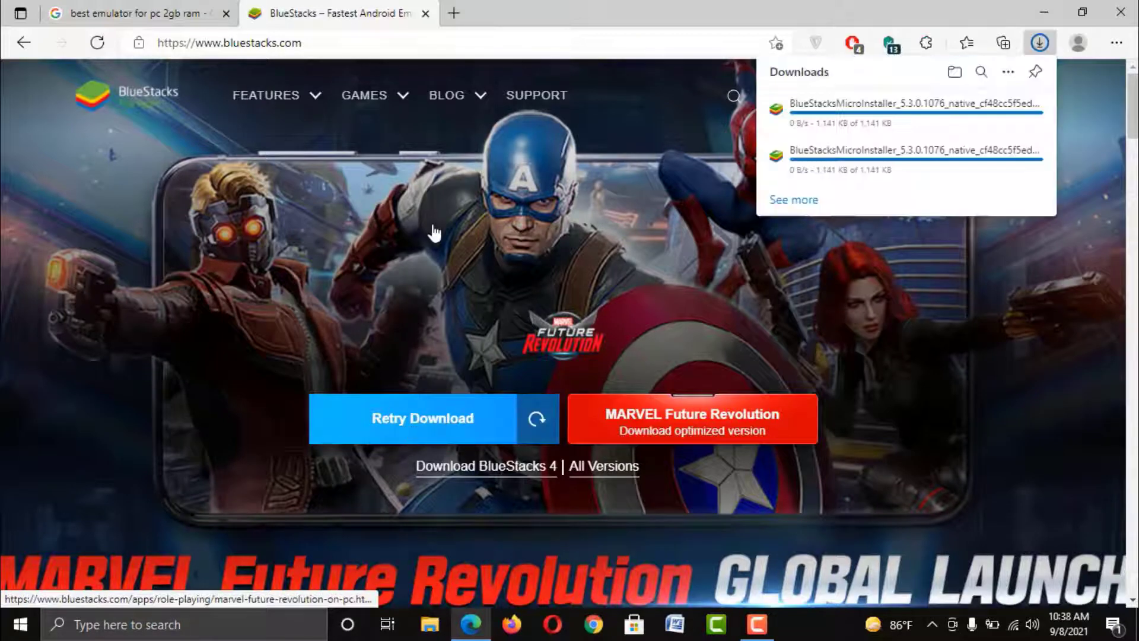
{"action": "left_click", "coordinate": [1046, 13]}
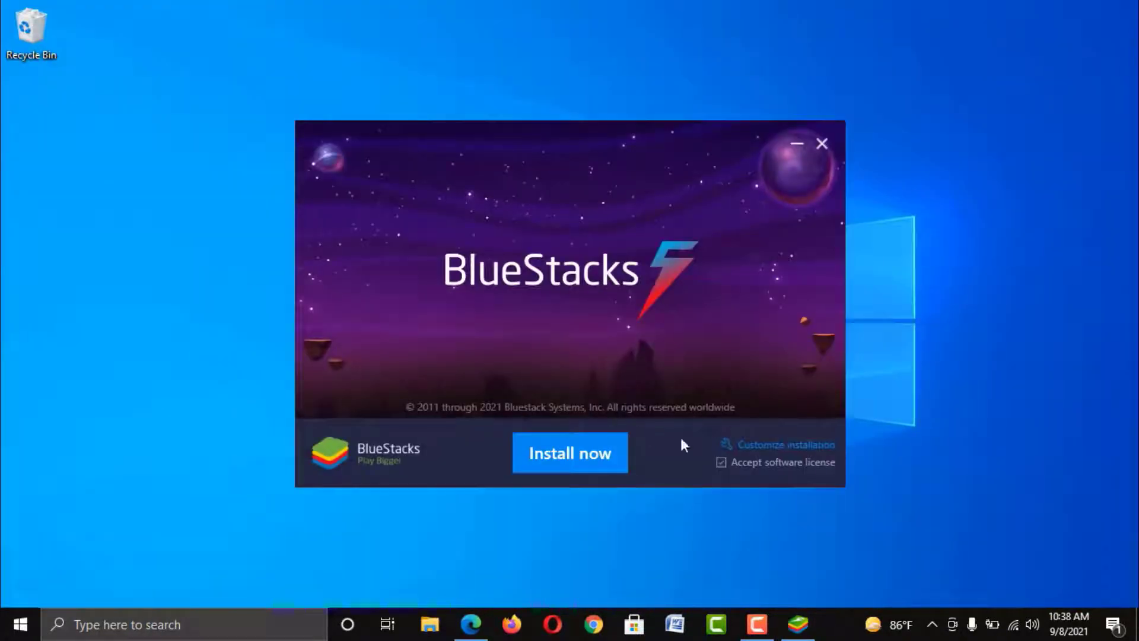
Start the BlueStacks 5 installation through its customized options, browsing This PC to Local Disk (C:) for the data path.
{"action": "left_click", "coordinate": [753, 446]}
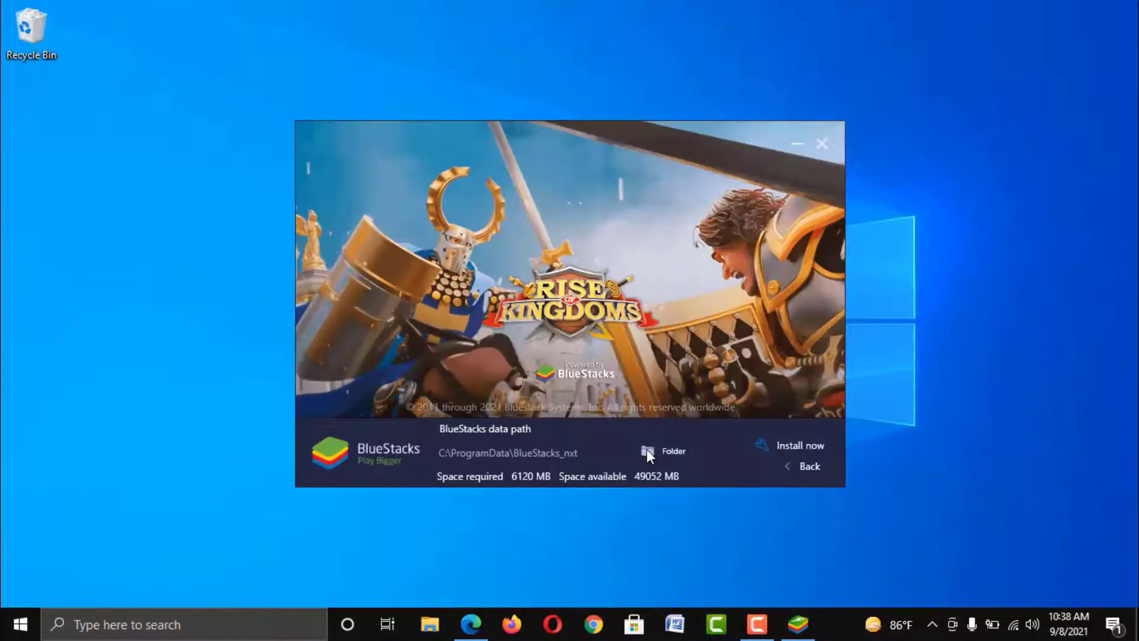
{"action": "left_click", "coordinate": [647, 449]}
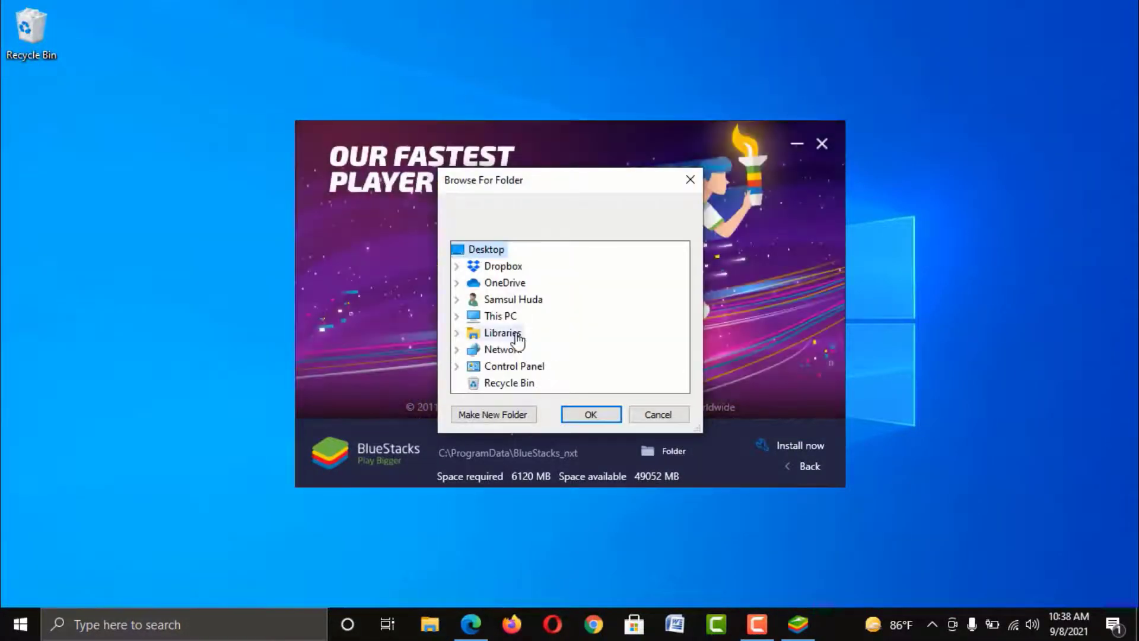
{"action": "left_click", "coordinate": [457, 316]}
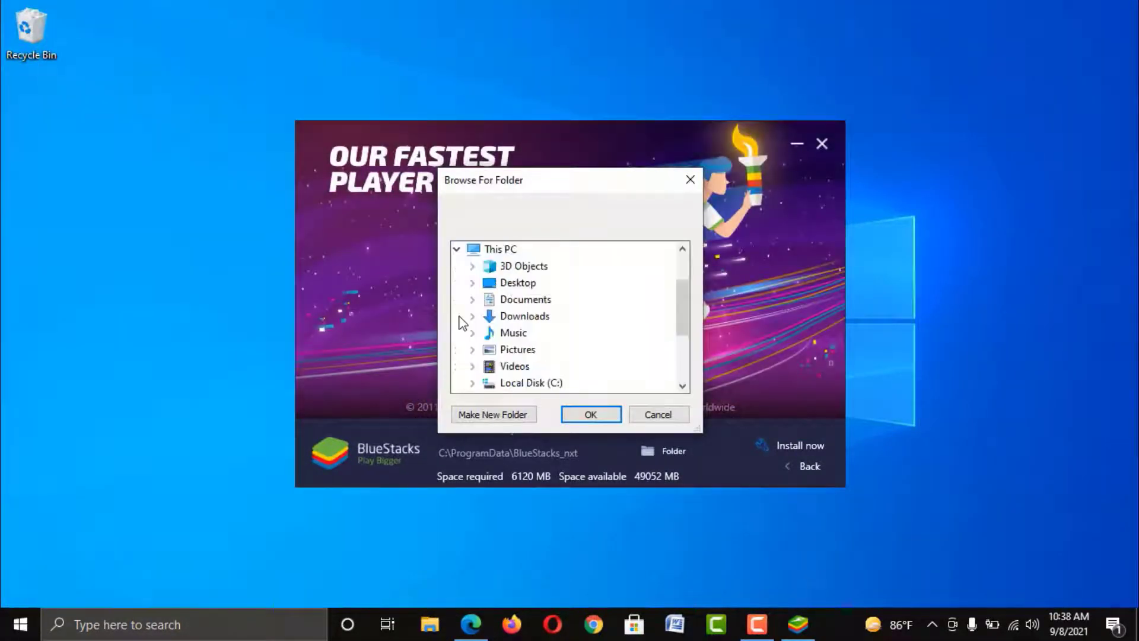
{"action": "double_click", "coordinate": [516, 383]}
{"action": "left_click", "coordinate": [613, 417]}
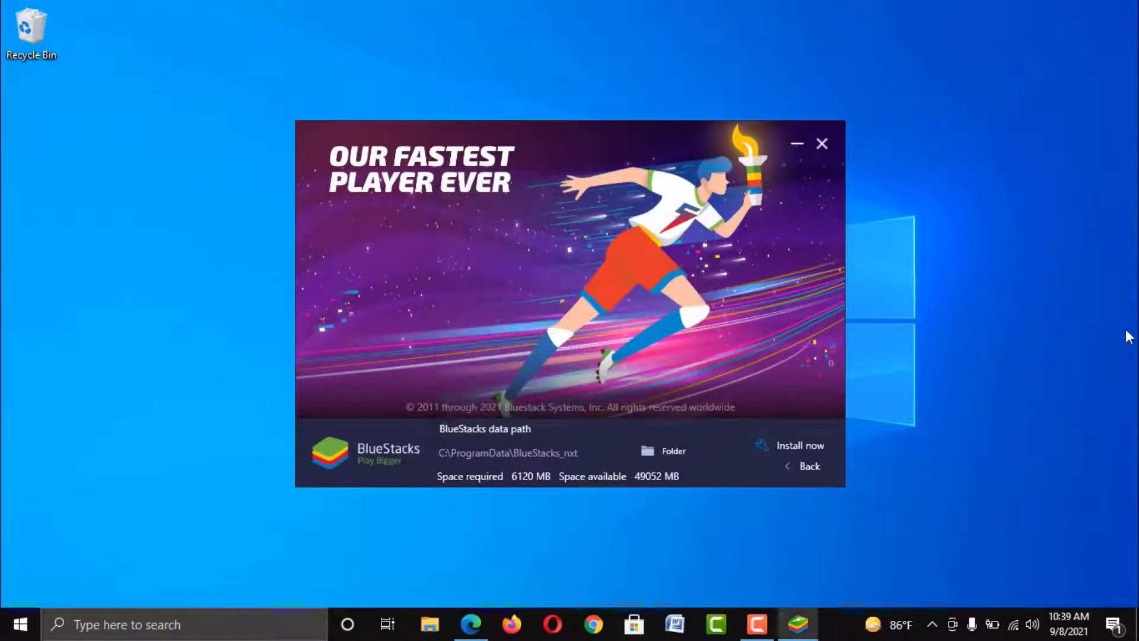
{"action": "left_click", "coordinate": [788, 446]}
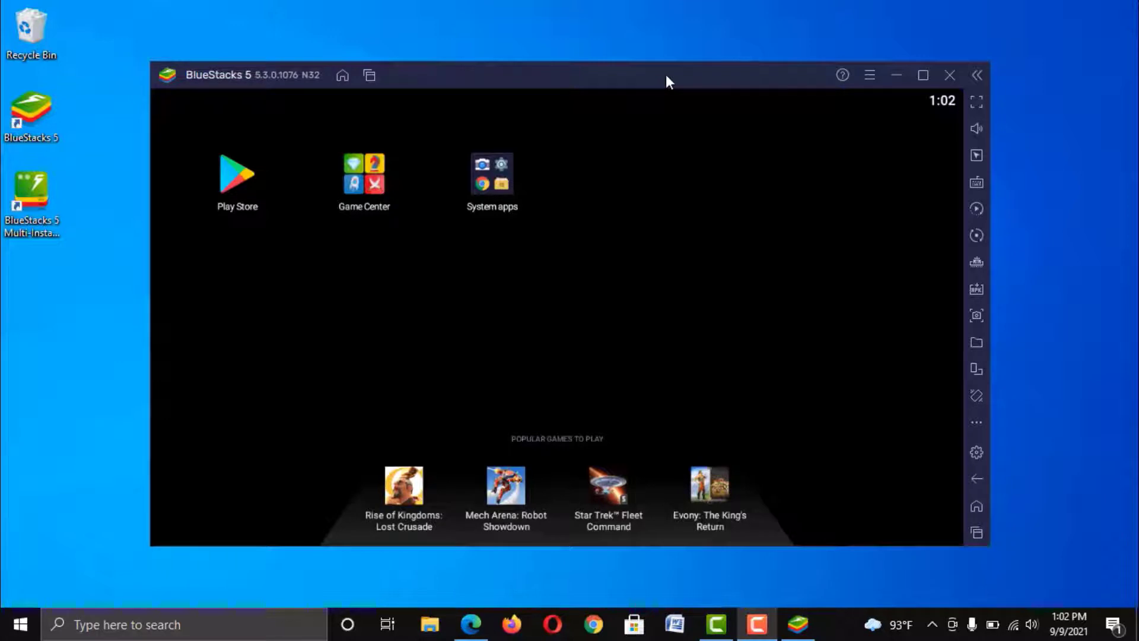
Maximize the BlueStacks 5 window and open its settings.
{"action": "left_click_drag", "start_coordinate": [501, 89], "coordinate": [538, 83]}
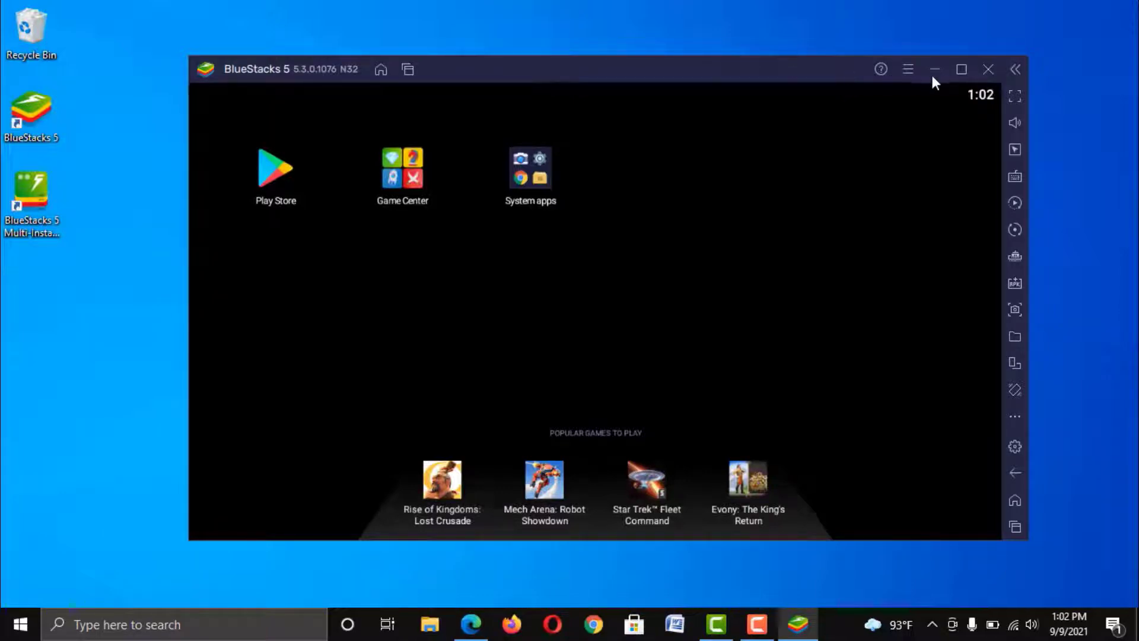
{"action": "left_click", "coordinate": [961, 69]}
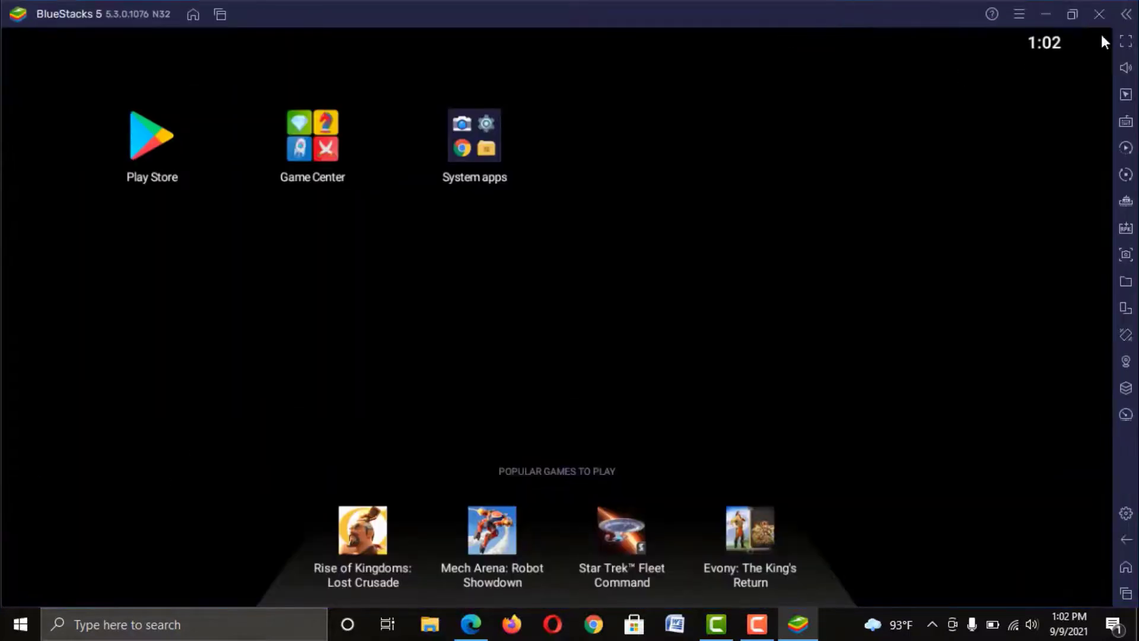
{"action": "left_click", "coordinate": [1020, 18]}
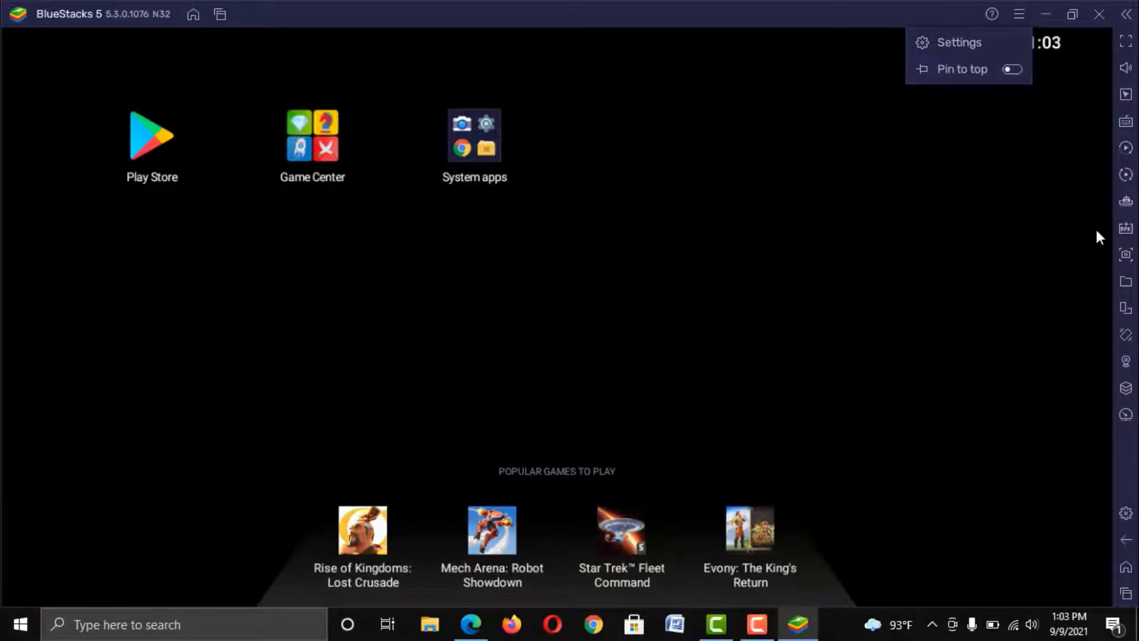
{"action": "left_click", "coordinate": [1120, 520]}
{"action": "left_click", "coordinate": [1119, 520]}
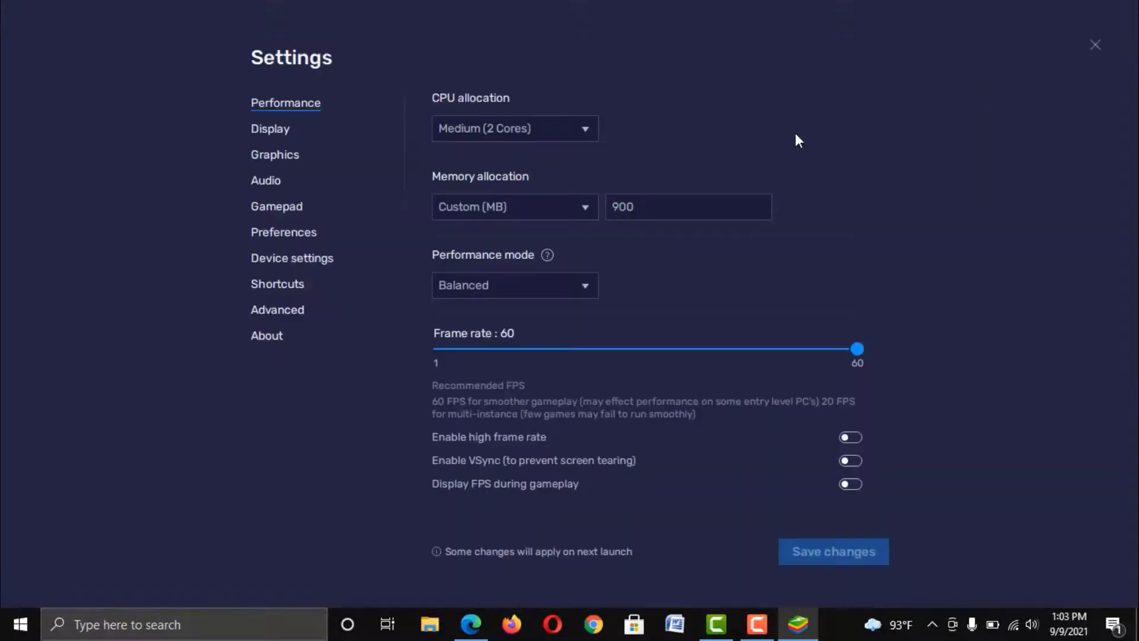
Set the memory allocation to Medium (2 GB) and review the CPU allocation and performance mode choices.
{"action": "left_click", "coordinate": [499, 135]}
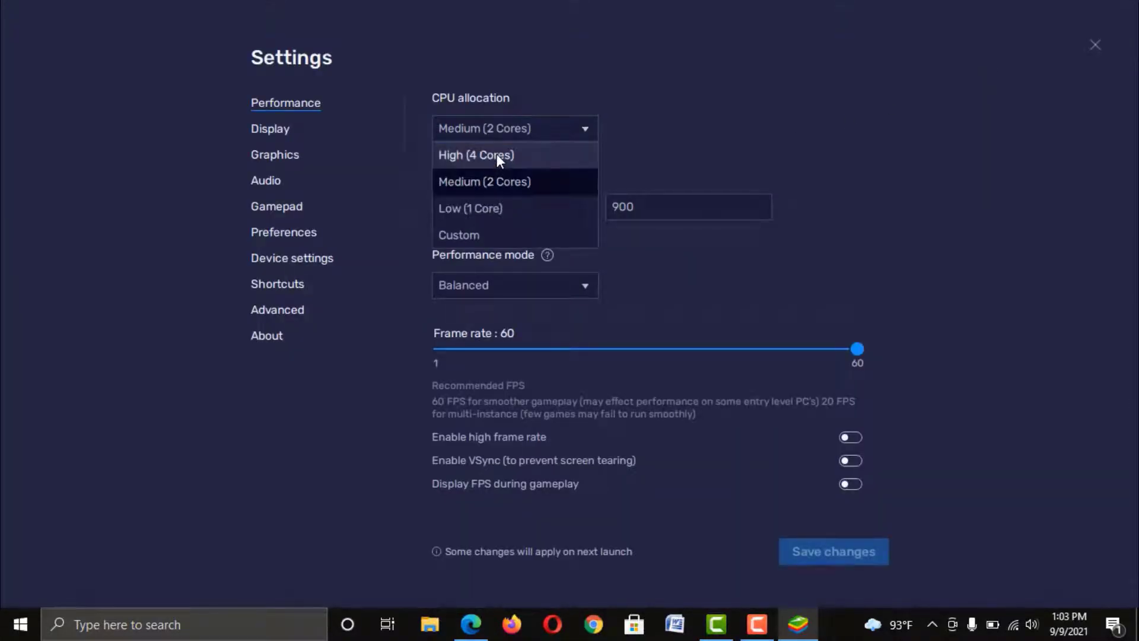
{"action": "left_click", "coordinate": [500, 133]}
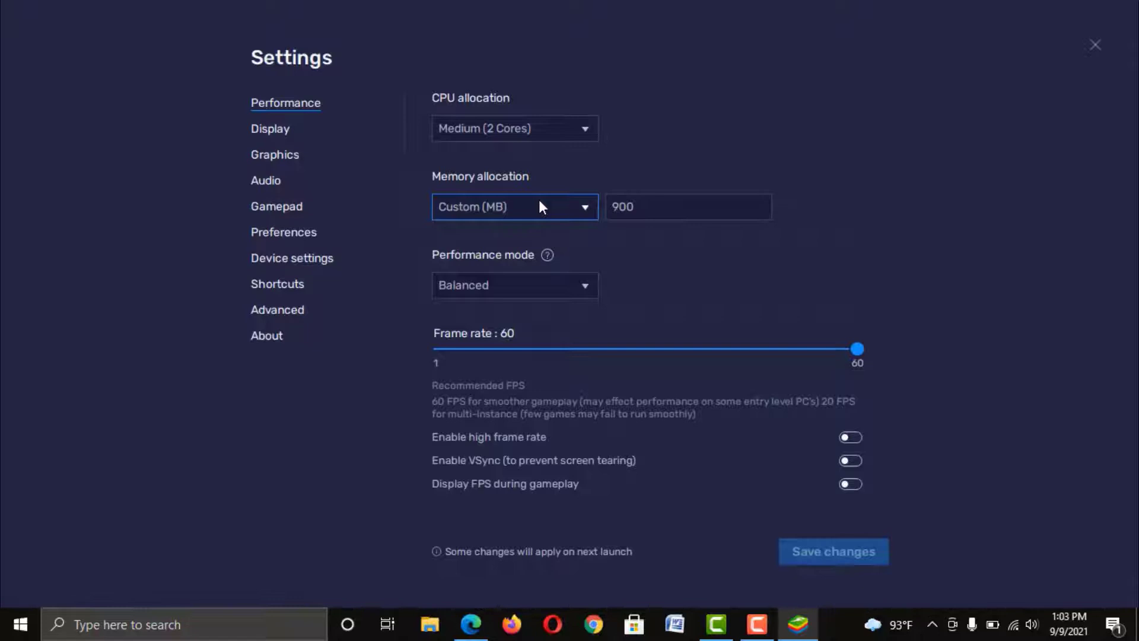
{"action": "left_click", "coordinate": [539, 201]}
{"action": "left_click", "coordinate": [514, 257]}
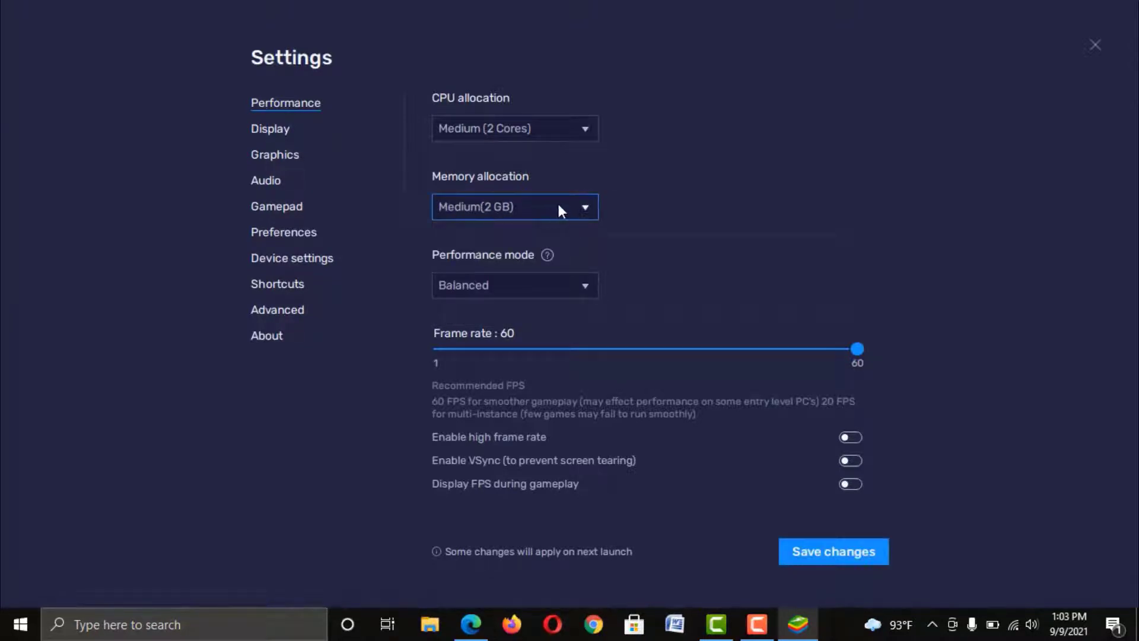
{"action": "left_click", "coordinate": [500, 289]}
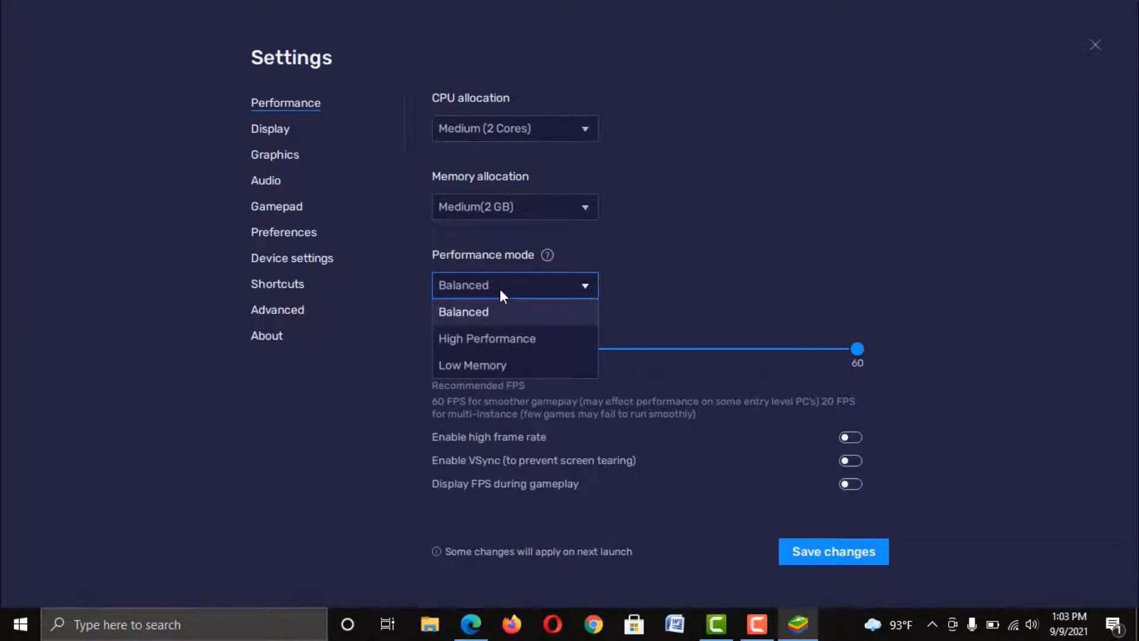
{"action": "left_click", "coordinate": [500, 289]}
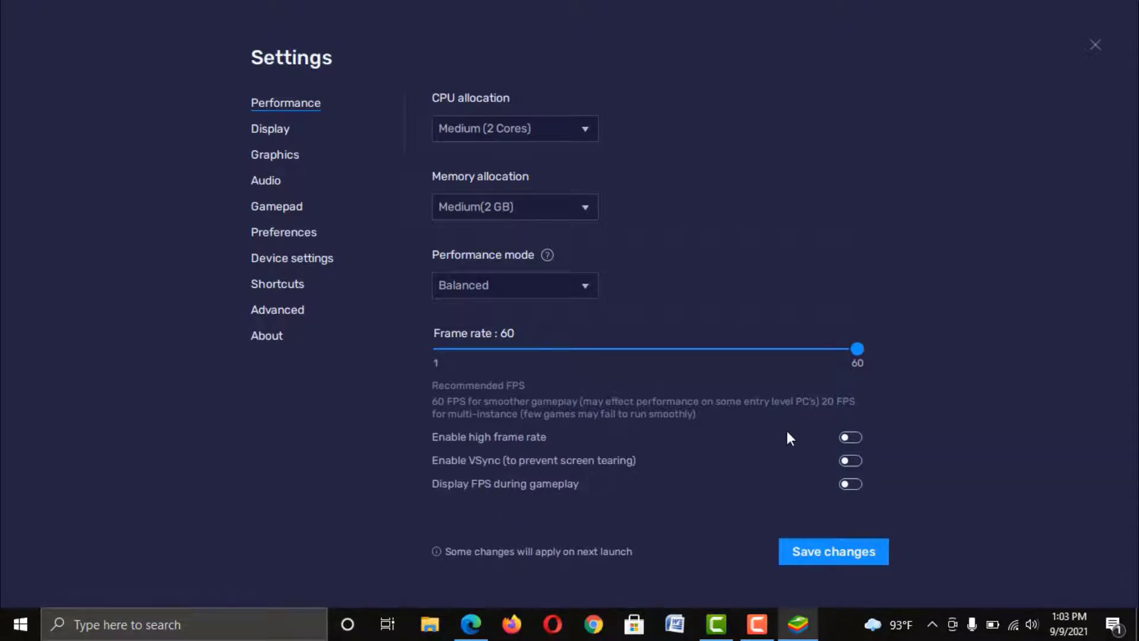
Set the mouse cursor style to BlueStacks in the display settings.
{"action": "left_click", "coordinate": [267, 135]}
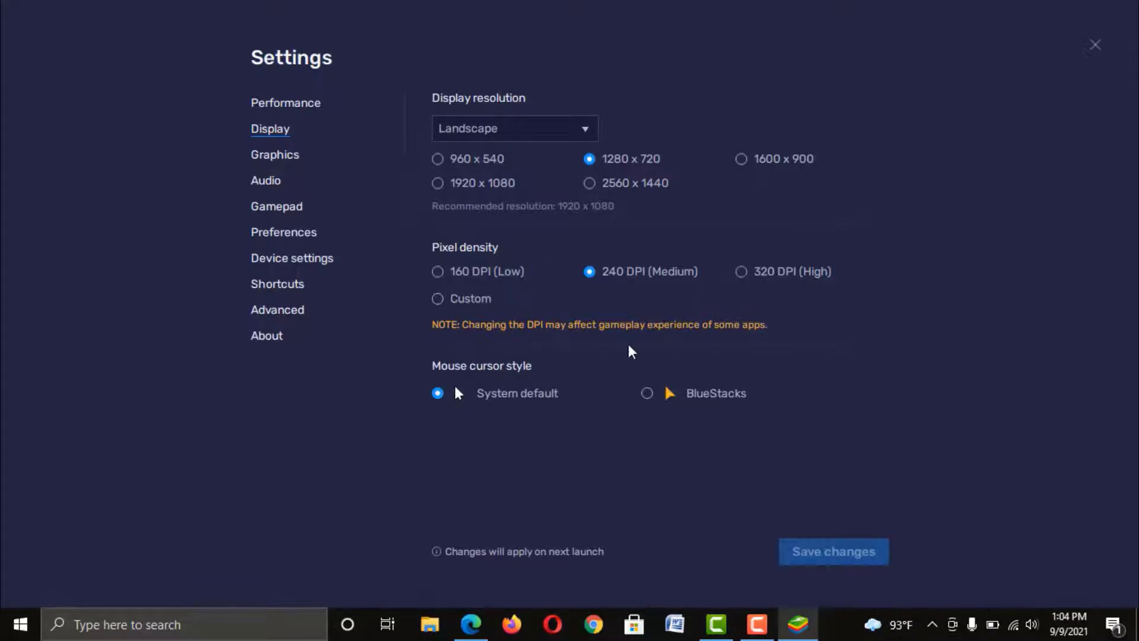
{"action": "left_click", "coordinate": [648, 395]}
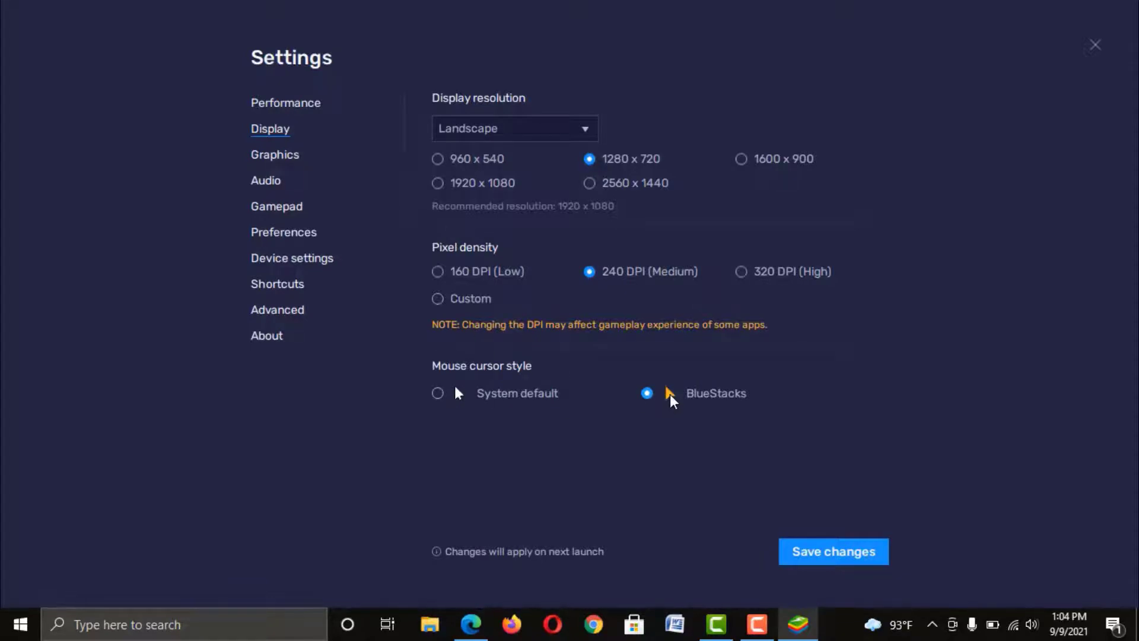
Review the graphics, audio and gamepad settings, including the available speaker devices.
{"action": "left_click", "coordinate": [275, 154]}
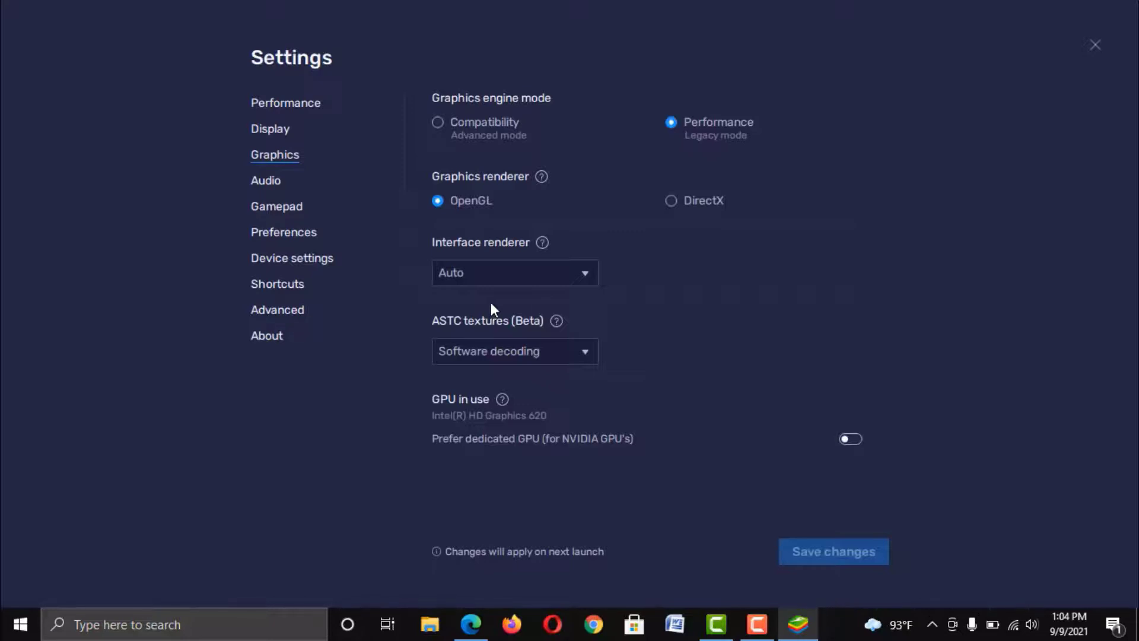
{"action": "left_click", "coordinate": [269, 179]}
{"action": "left_click", "coordinate": [531, 155]}
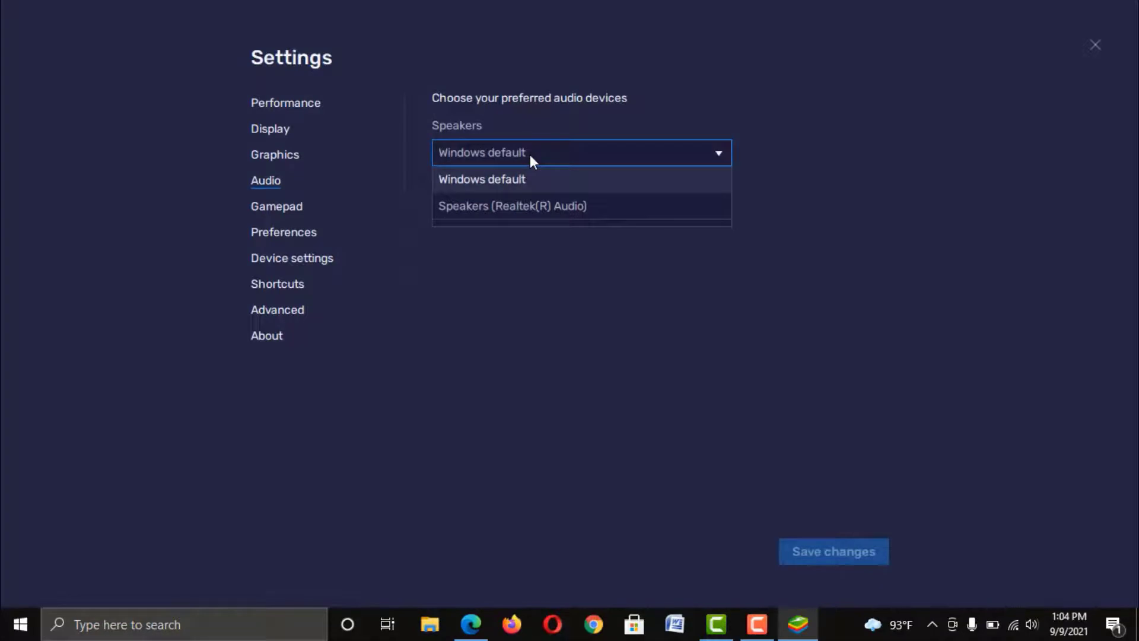
{"action": "left_click", "coordinate": [531, 157]}
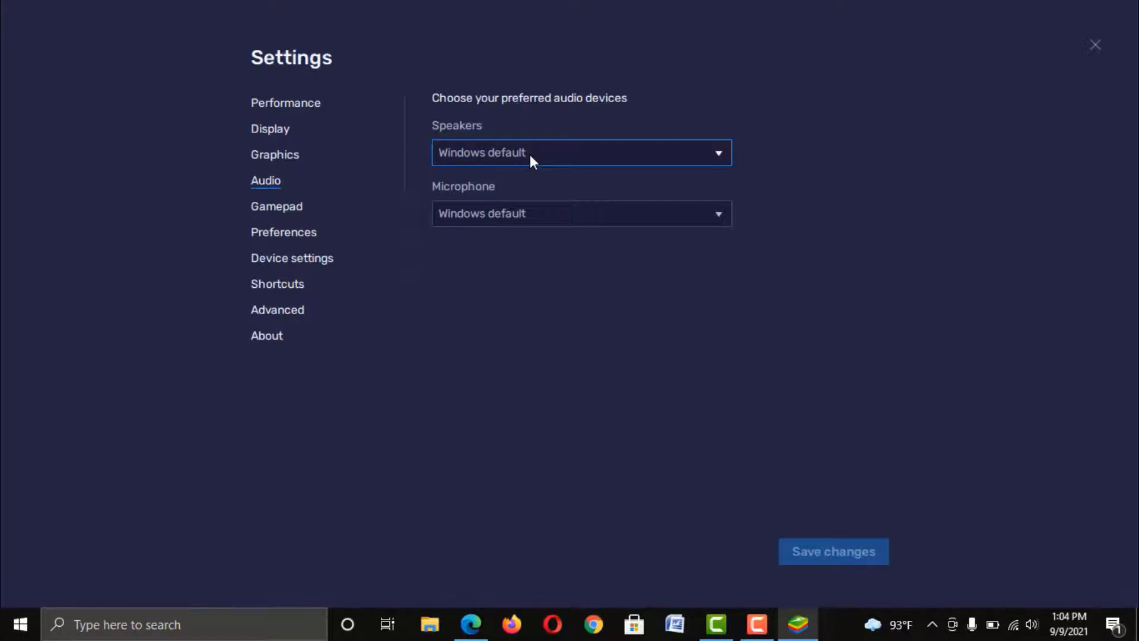
{"action": "left_click", "coordinate": [266, 208]}
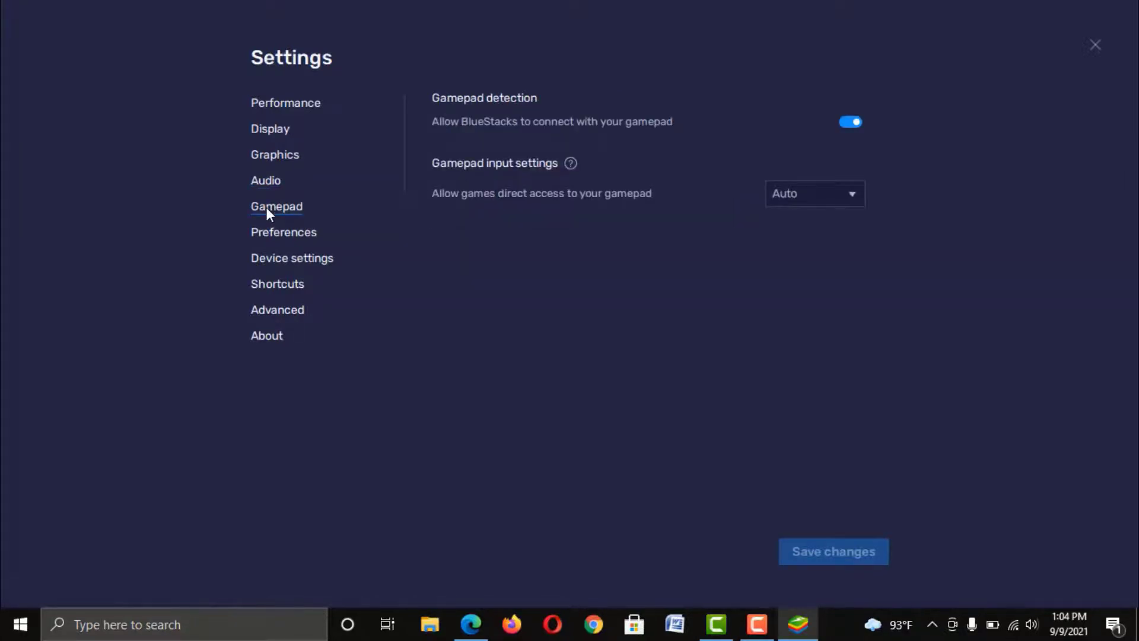
Review the preferences and the list of available languages.
{"action": "left_click", "coordinate": [307, 242]}
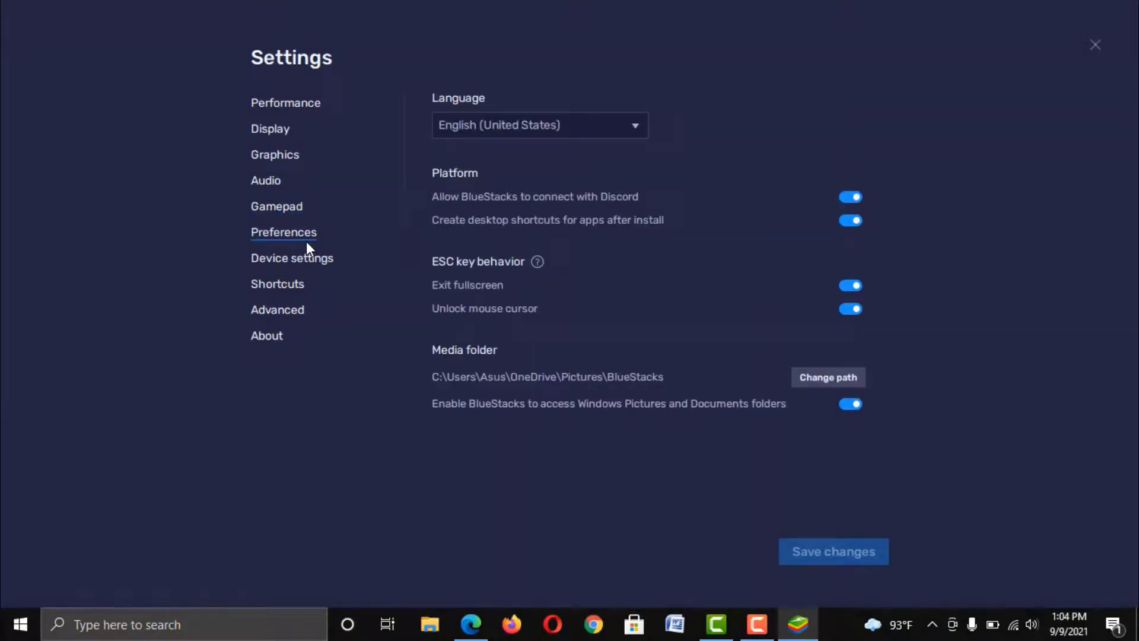
{"action": "left_click", "coordinate": [620, 129]}
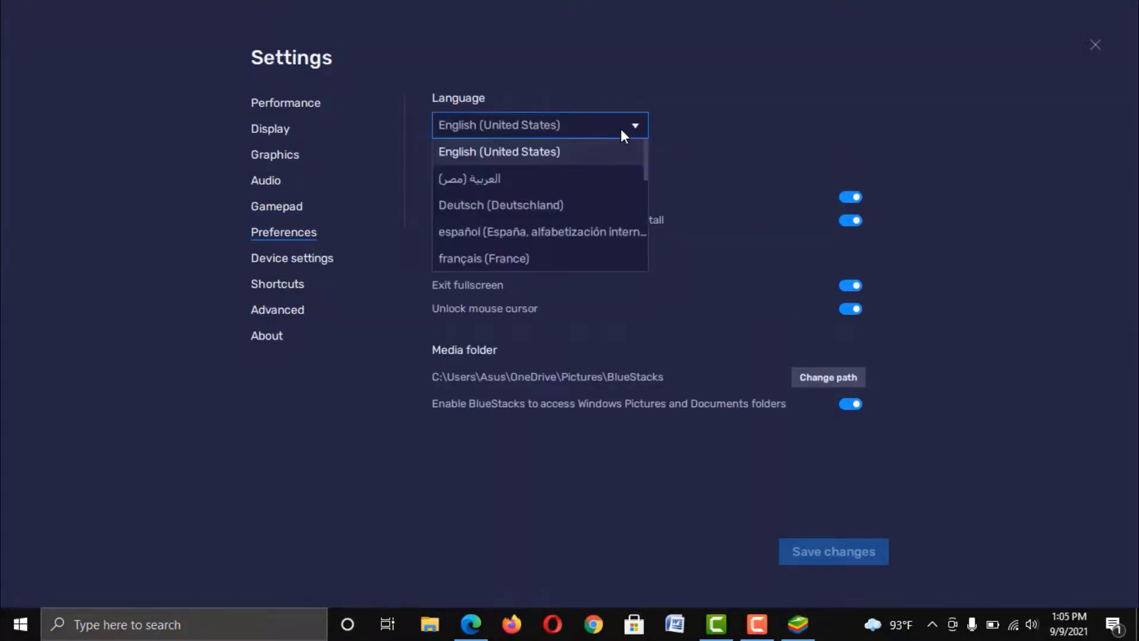
{"action": "left_click", "coordinate": [620, 129]}
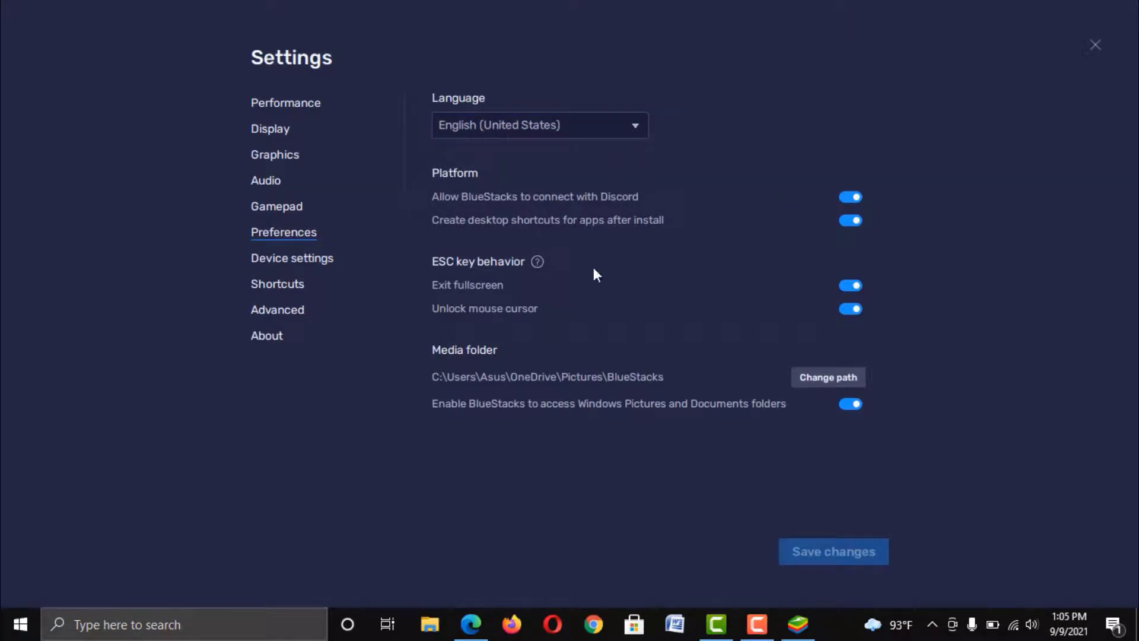
Review the device settings and look through the list of available device profiles.
{"action": "left_click", "coordinate": [308, 259]}
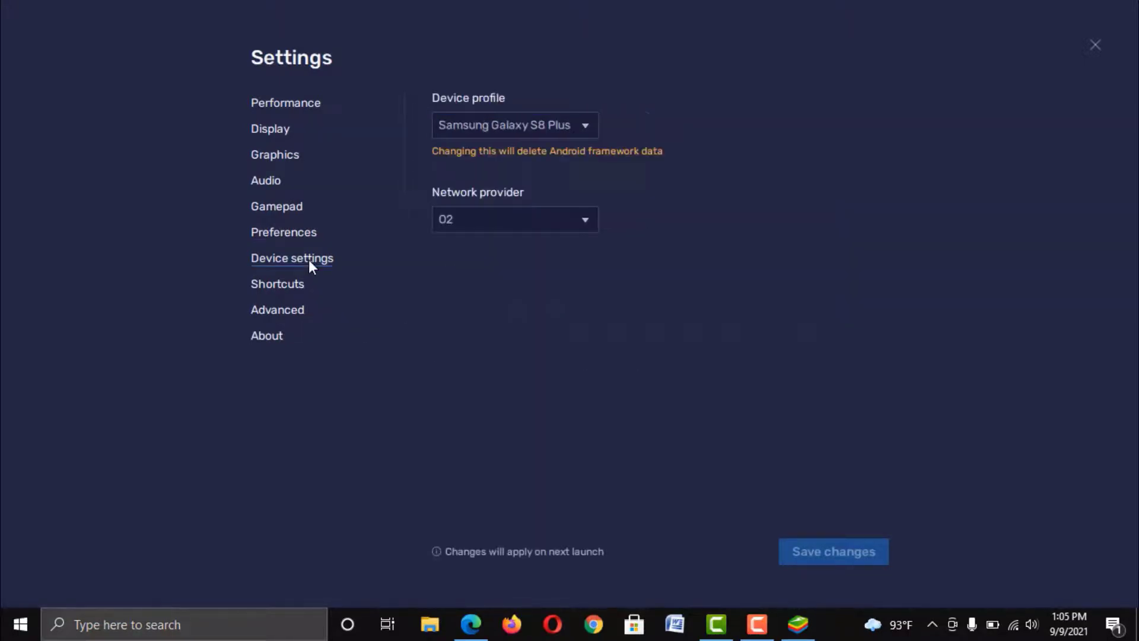
{"action": "left_click", "coordinate": [579, 124]}
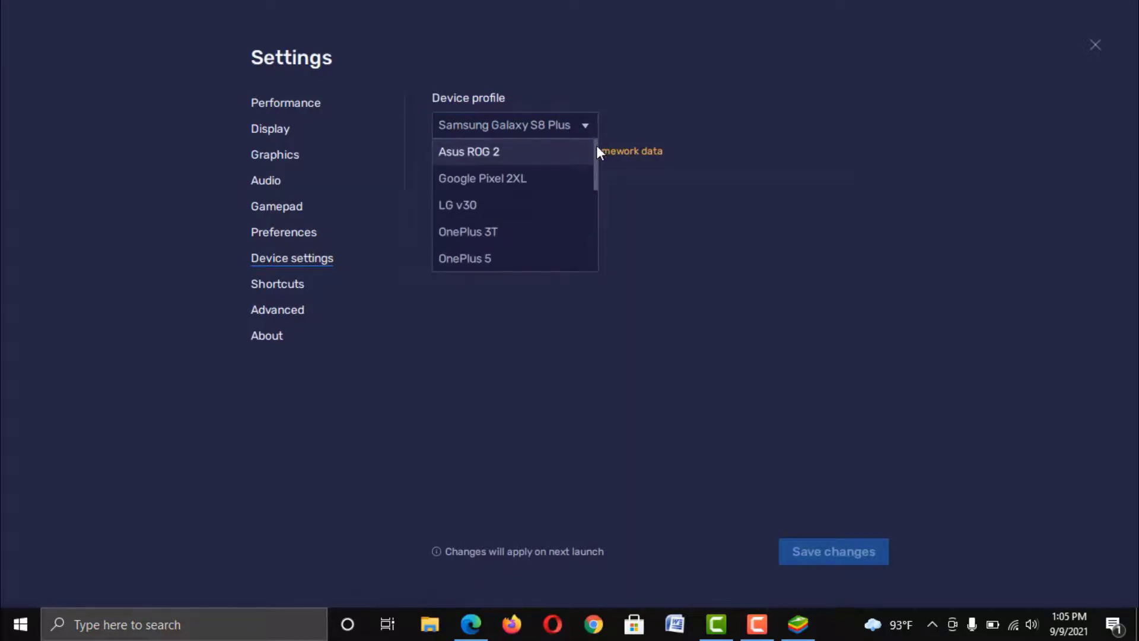
{"action": "left_click_drag", "start_coordinate": [595, 159], "coordinate": [579, 287]}
{"action": "left_click", "coordinate": [579, 287]}
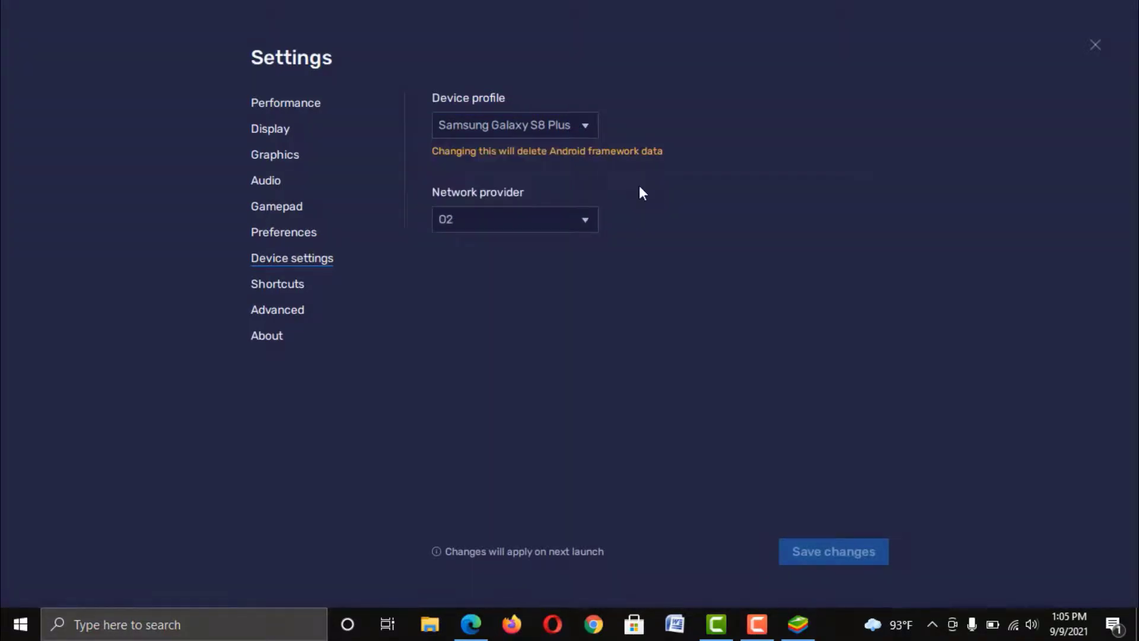
Review the full list of keyboard shortcuts, from window actions to miscellaneous.
{"action": "left_click", "coordinate": [277, 284]}
{"action": "scroll", "coordinate": [880, 296], "scroll_direction": "down", "scroll_amount": 15}
{"action": "scroll", "coordinate": [854, 487], "scroll_direction": "up", "scroll_amount": 10}
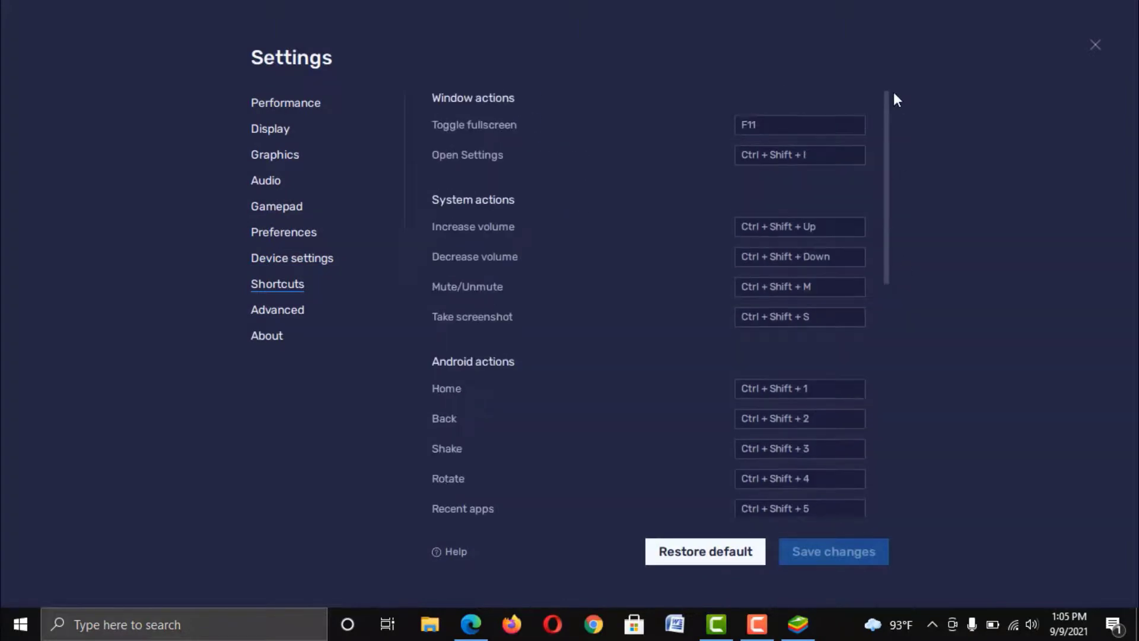
{"action": "scroll", "coordinate": [902, 356], "scroll_direction": "down", "scroll_amount": 10}
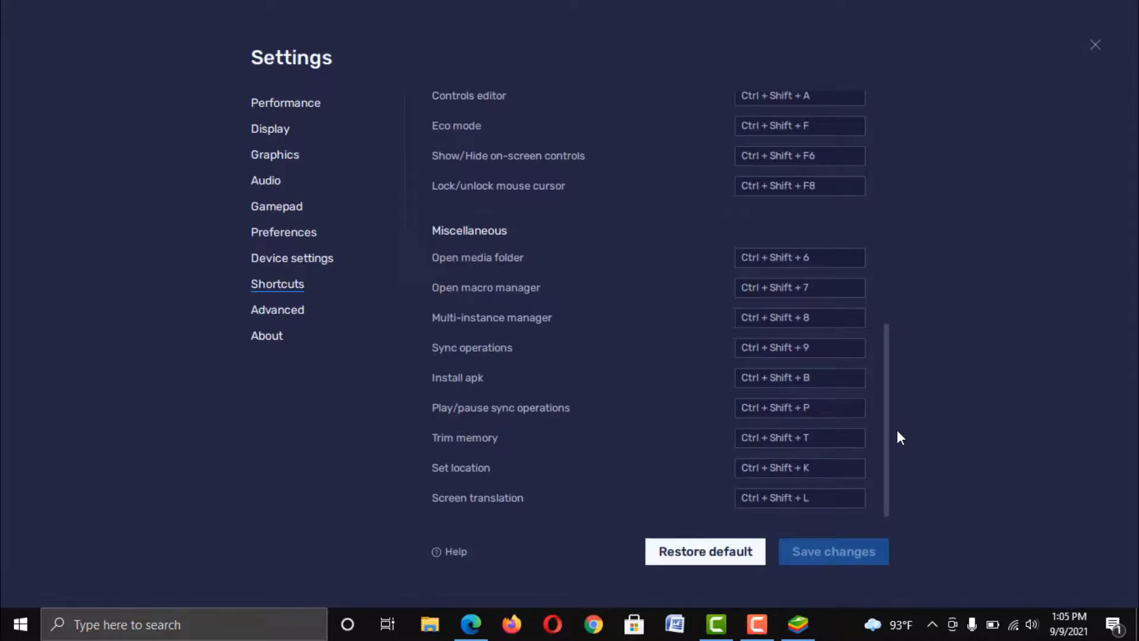
{"action": "scroll", "coordinate": [898, 438], "scroll_direction": "up", "scroll_amount": 10}
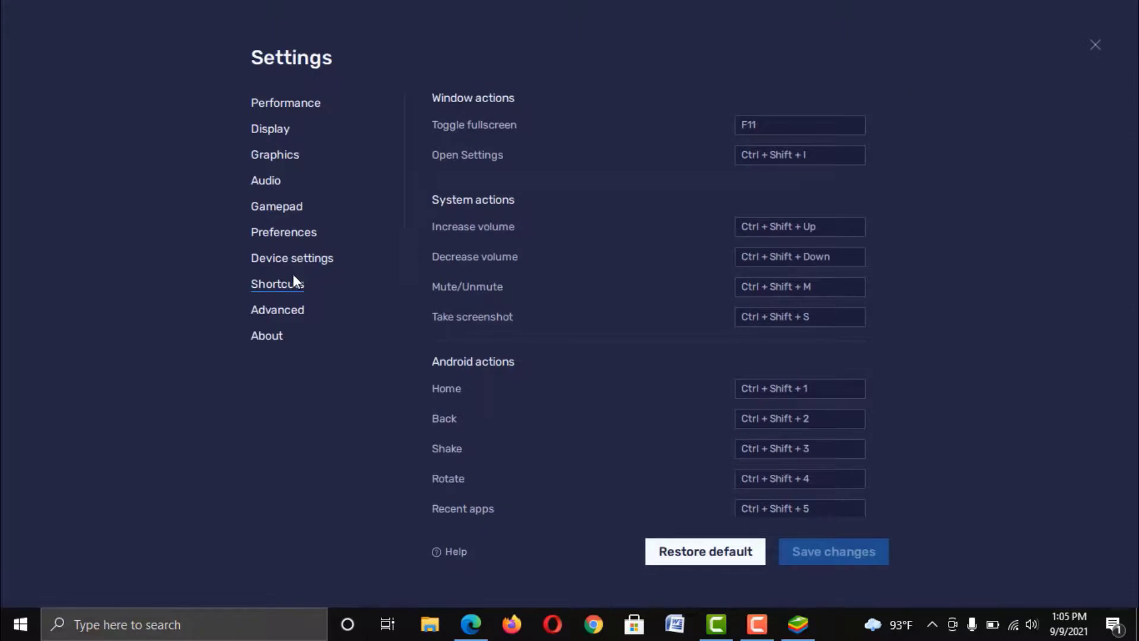
Review the advanced settings and the About information, and close the settings.
{"action": "left_click", "coordinate": [298, 316]}
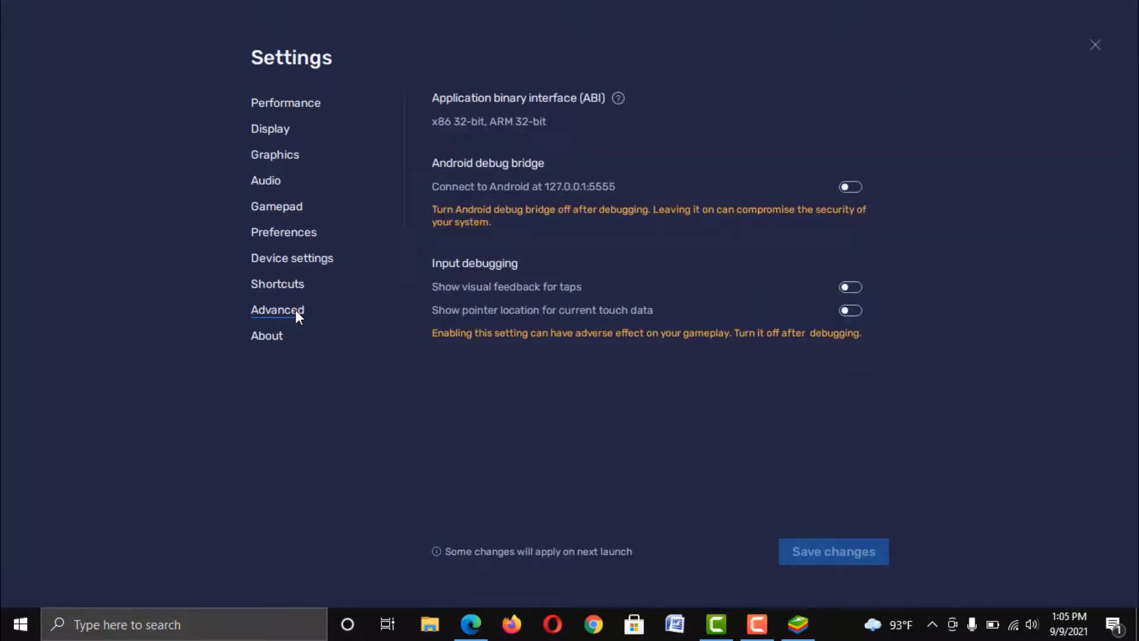
{"action": "left_click", "coordinate": [261, 337]}
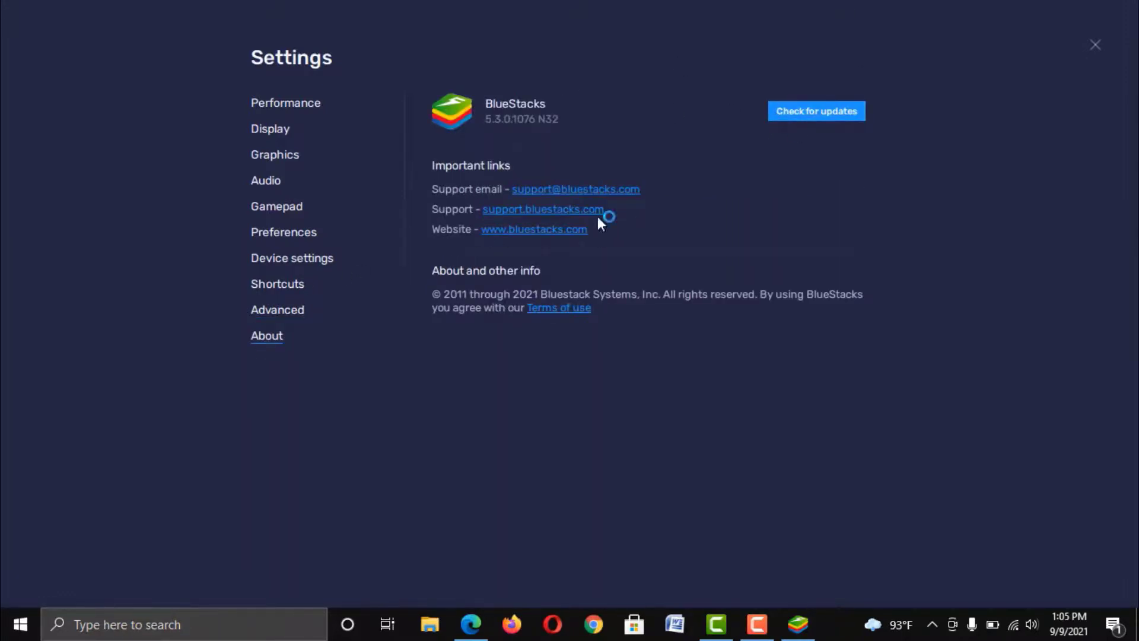
{"action": "left_click", "coordinate": [1095, 46]}
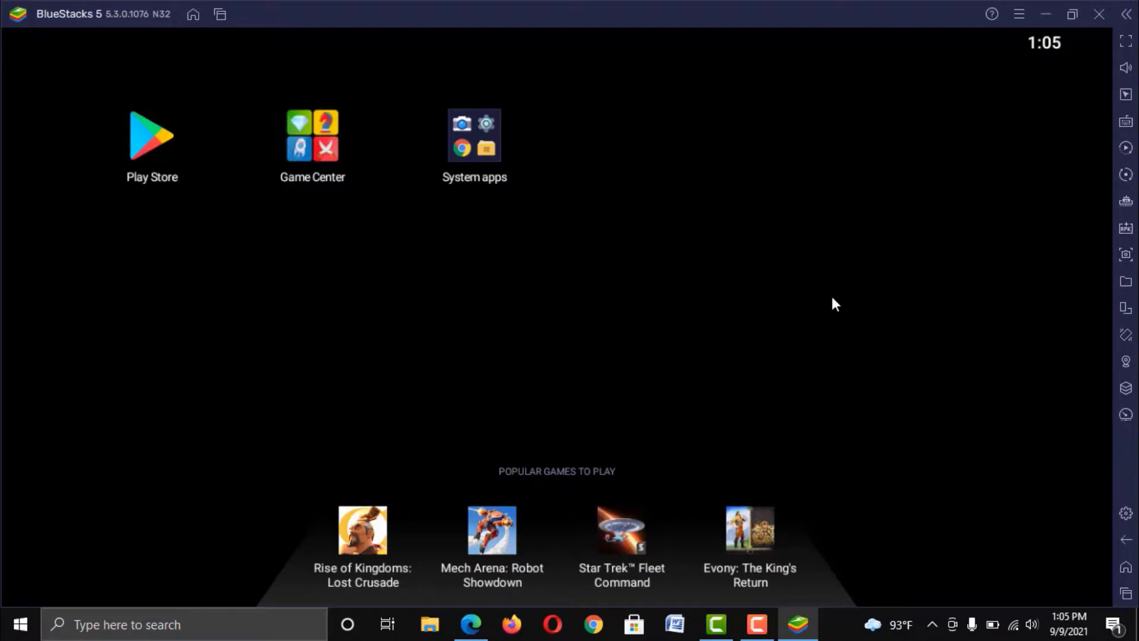
Browse the games offered in Game Center and return to the home screen.
{"action": "left_click", "coordinate": [316, 148]}
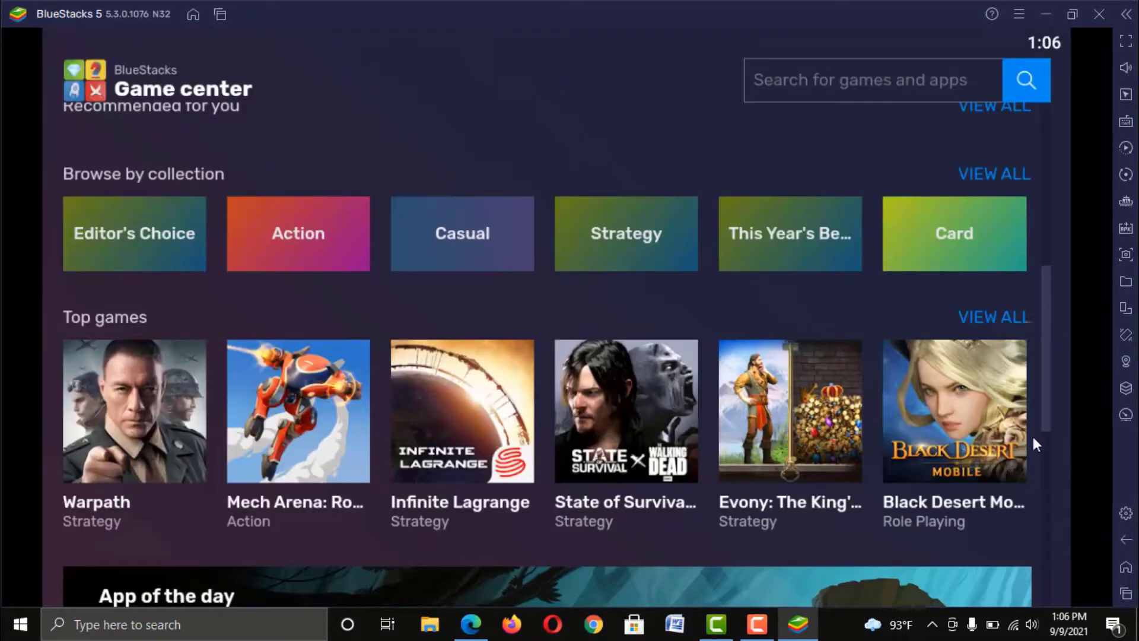
{"action": "scroll", "coordinate": [1049, 270], "scroll_direction": "down", "scroll_amount": 3}
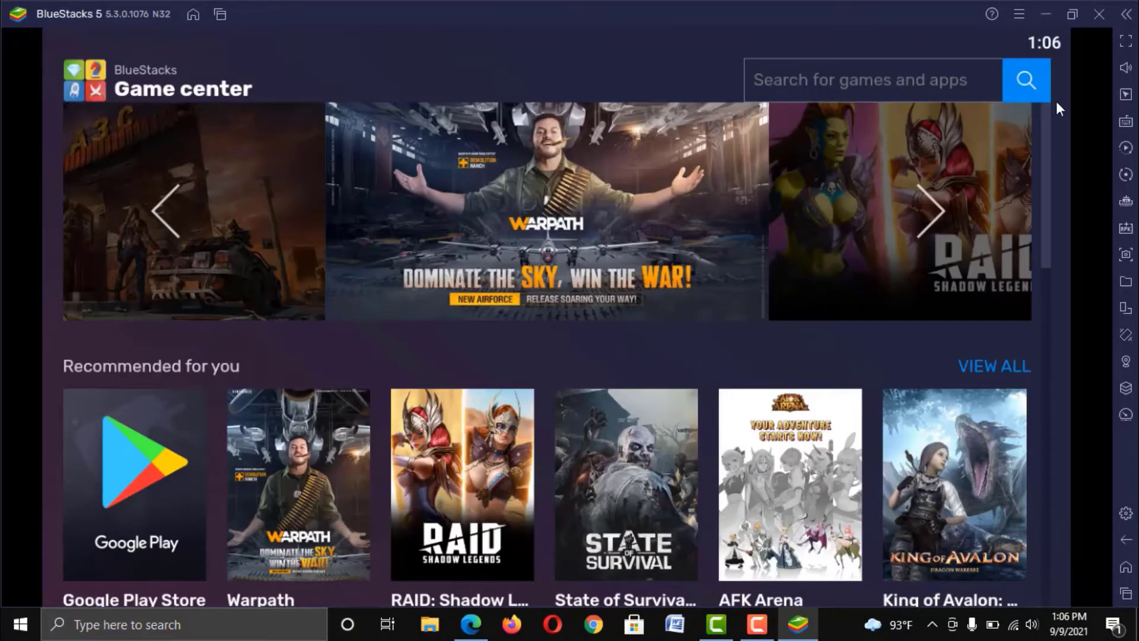
{"action": "left_click", "coordinate": [189, 17]}
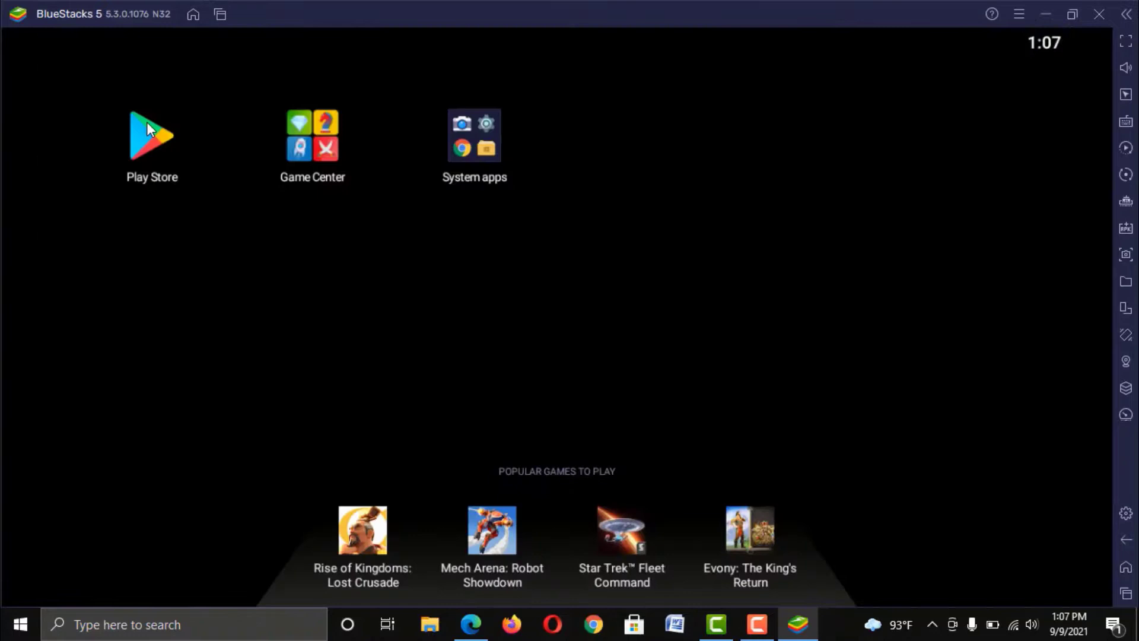
Open the Play Store and accept the Google services settings with Google Drive backup on, restoring and re-maximizing the window.
{"action": "left_click", "coordinate": [147, 122]}
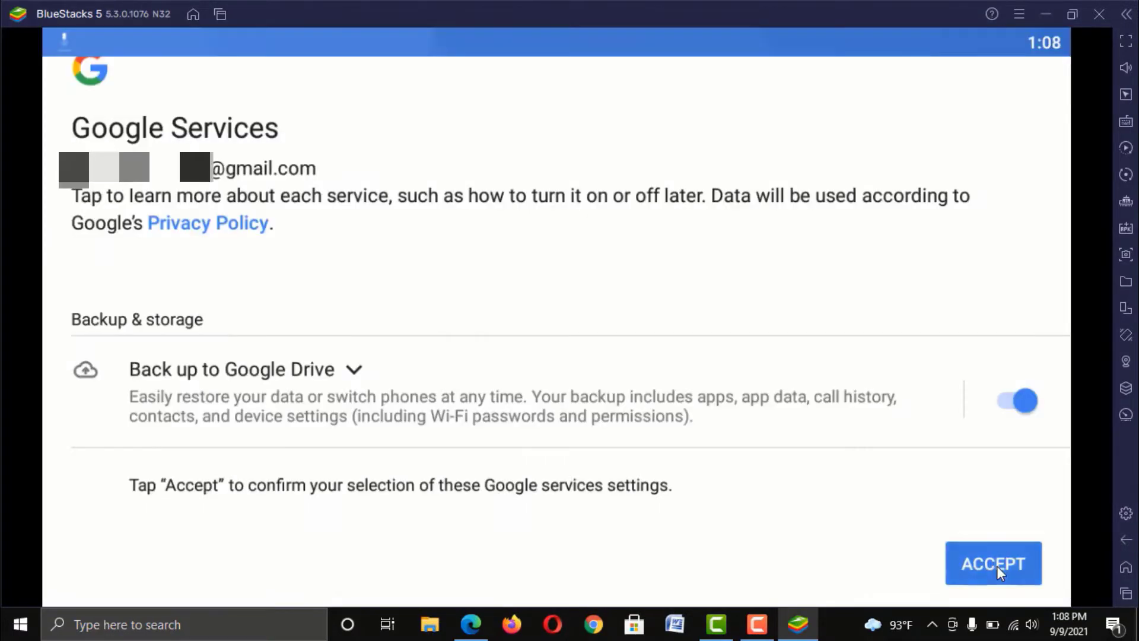
{"action": "left_click", "coordinate": [997, 564]}
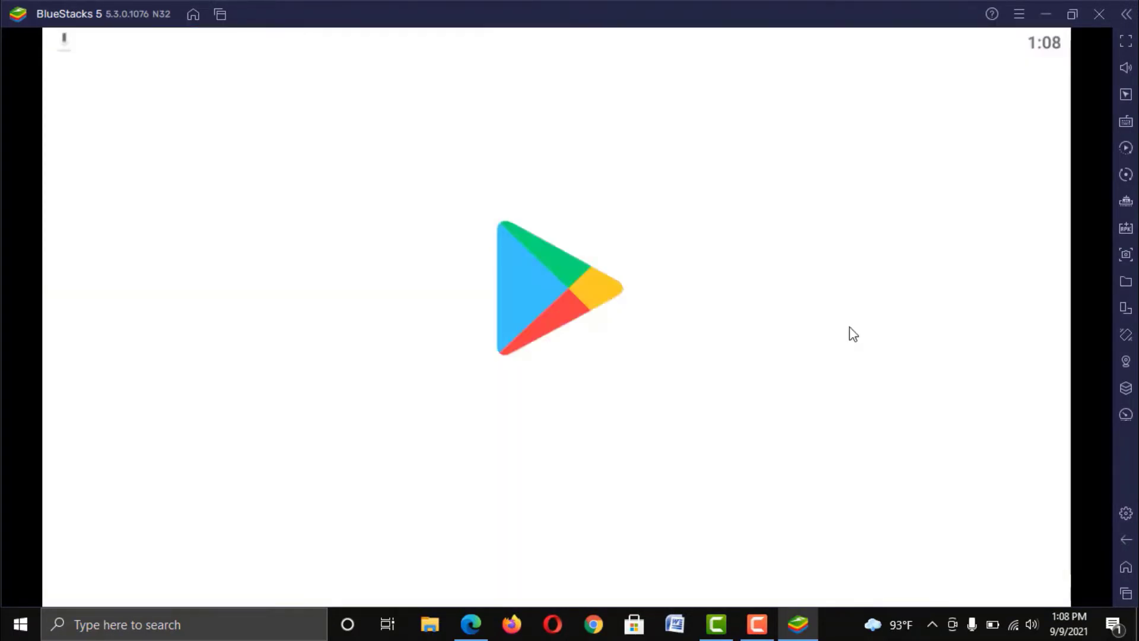
{"action": "double_click", "coordinate": [297, 14]}
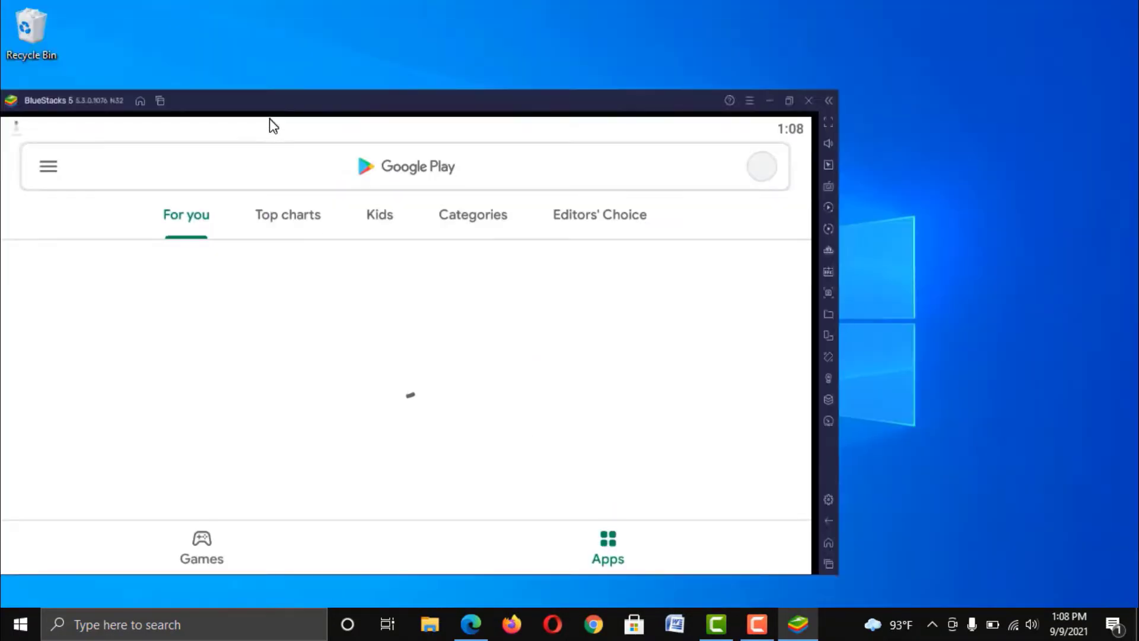
{"action": "left_click_drag", "start_coordinate": [296, 101], "coordinate": [480, 2]}
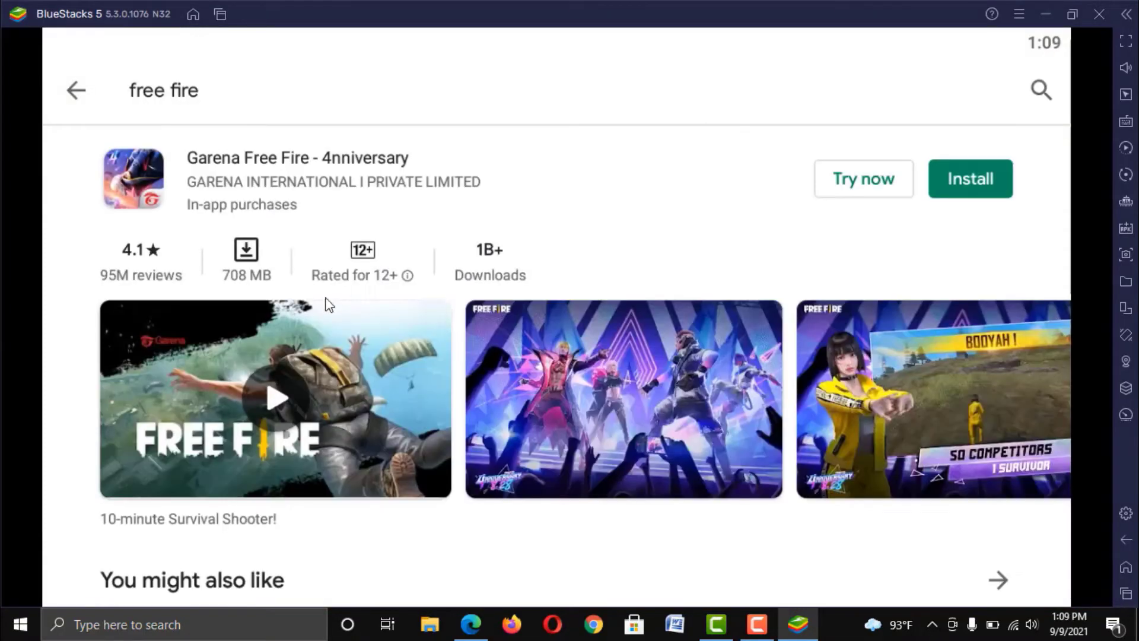
Leave the "free fire" search results and close both Game Center and Play Store from the recent apps.
{"action": "left_click", "coordinate": [88, 90]}
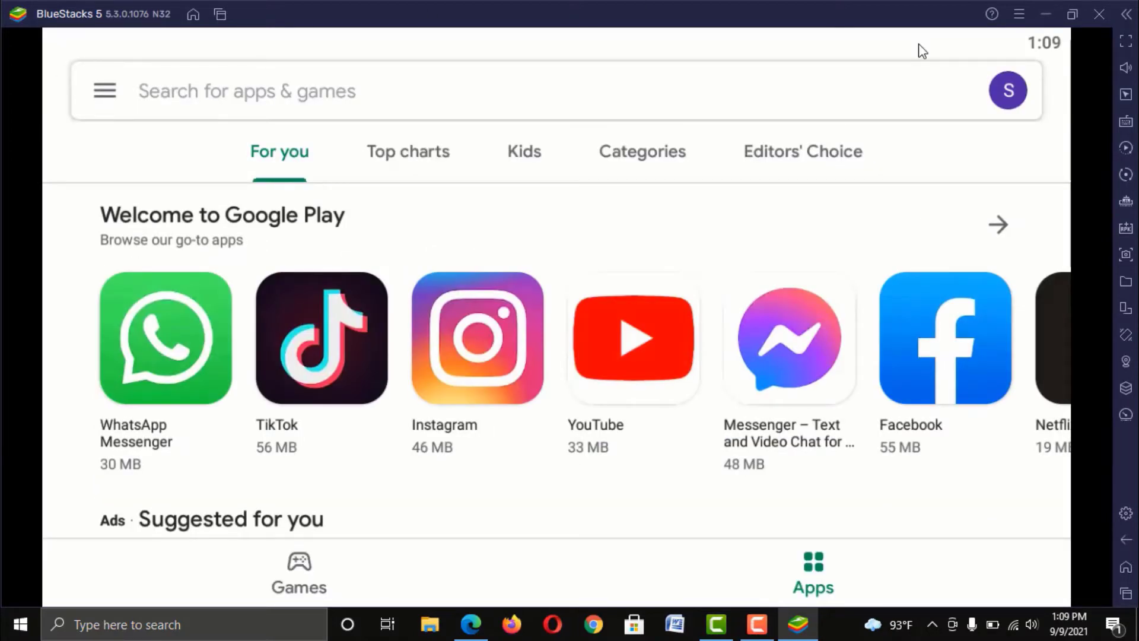
{"action": "left_click", "coordinate": [220, 14]}
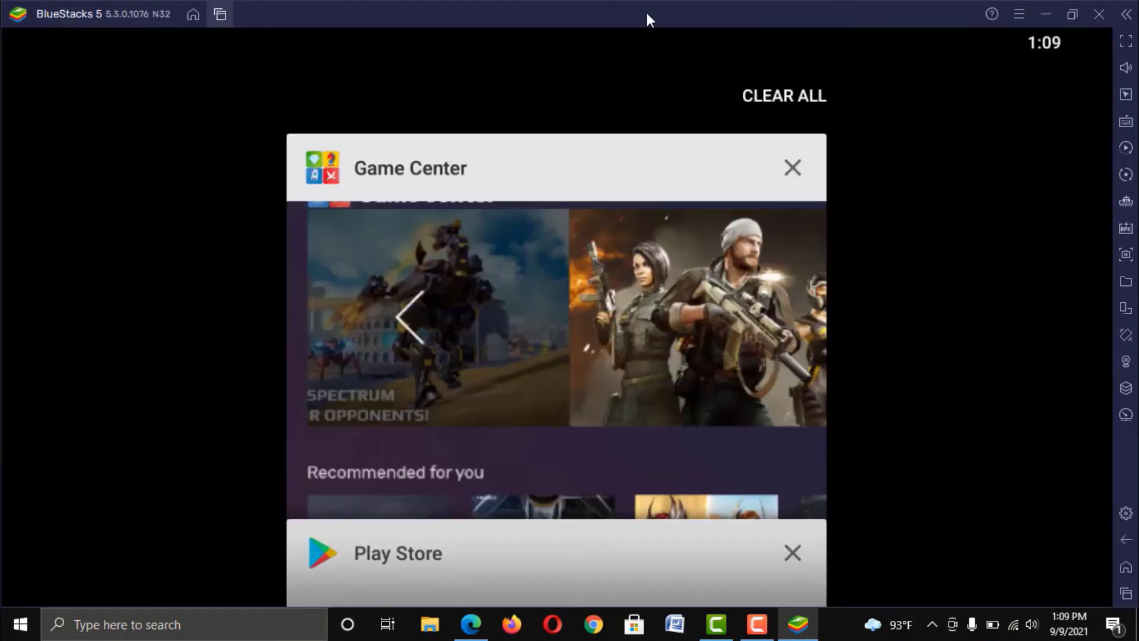
{"action": "left_click", "coordinate": [793, 169]}
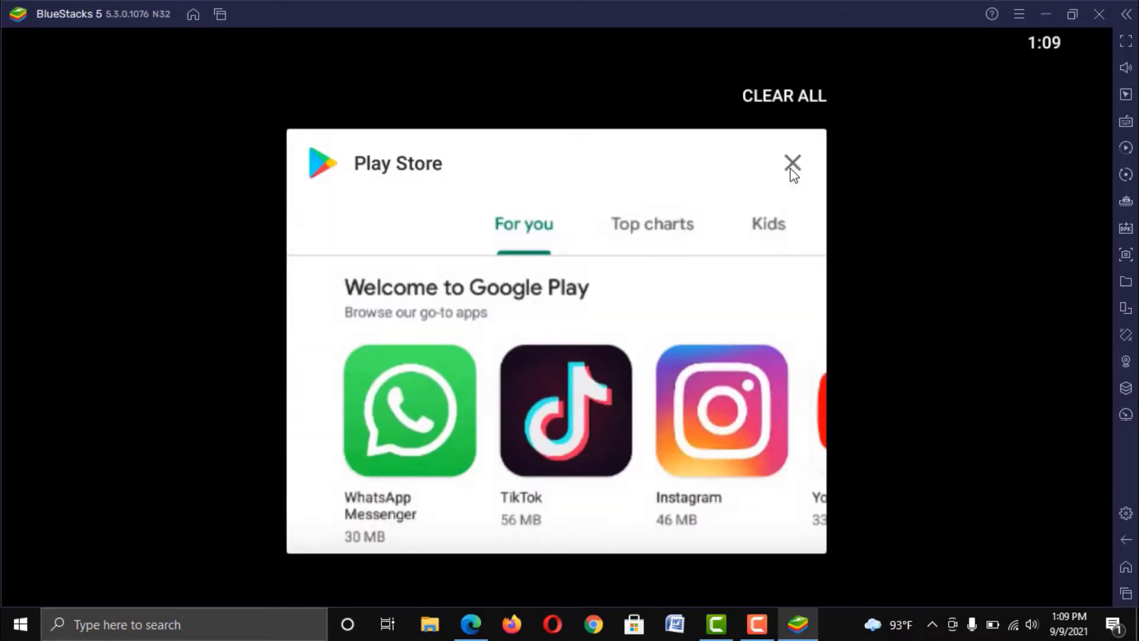
{"action": "left_click", "coordinate": [793, 171]}
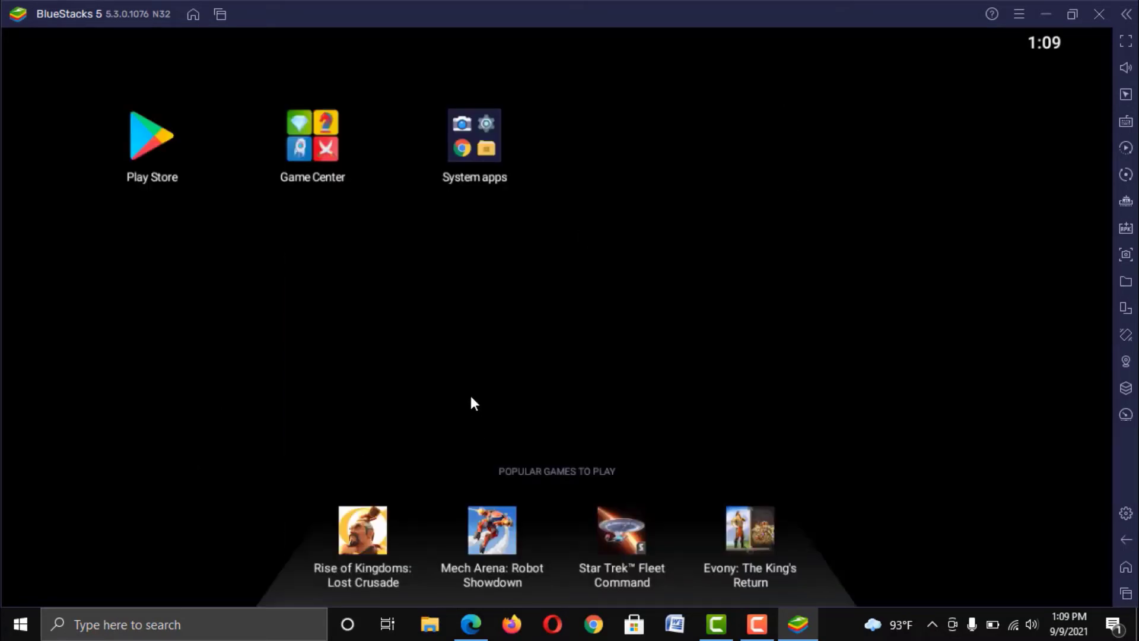